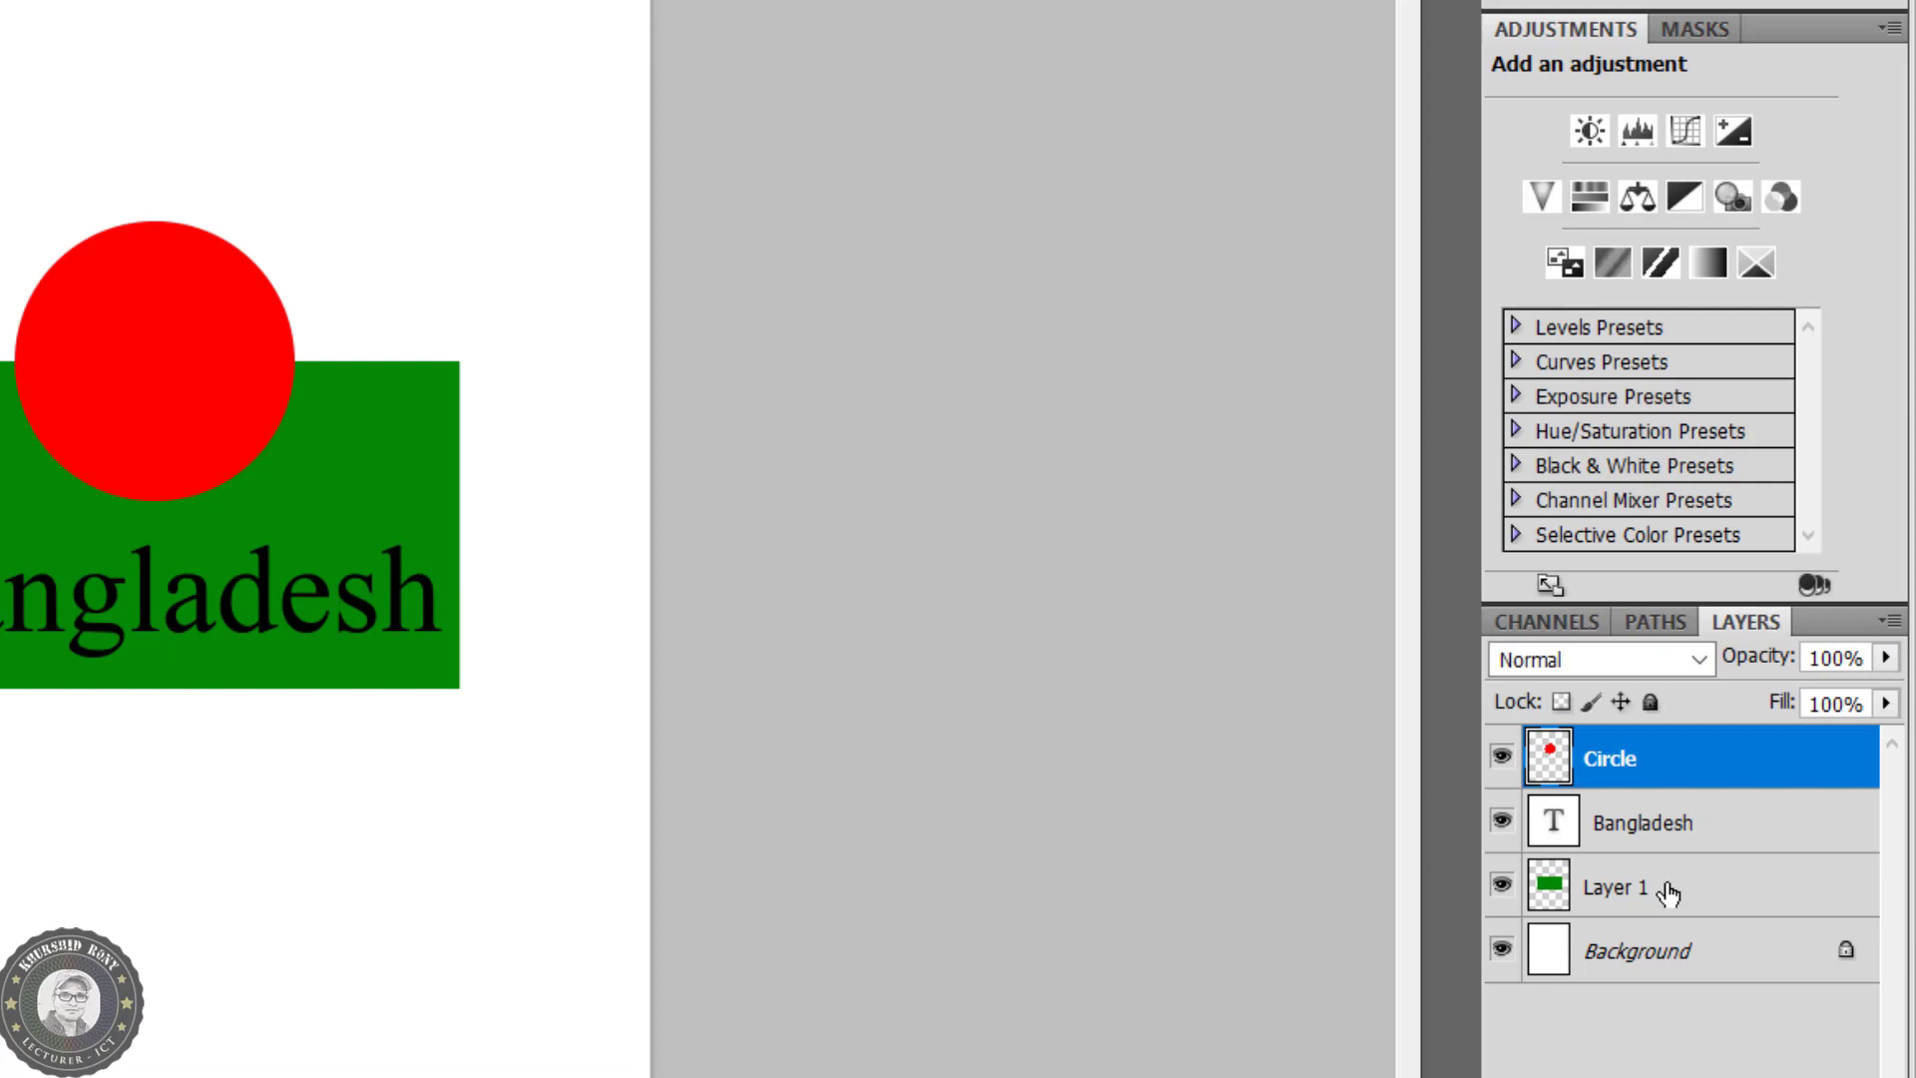
Step: Select each layer in turn (Layer 1, Background, Bangladesh text, Circle), ending on Layer 1
left_click(1644, 903)
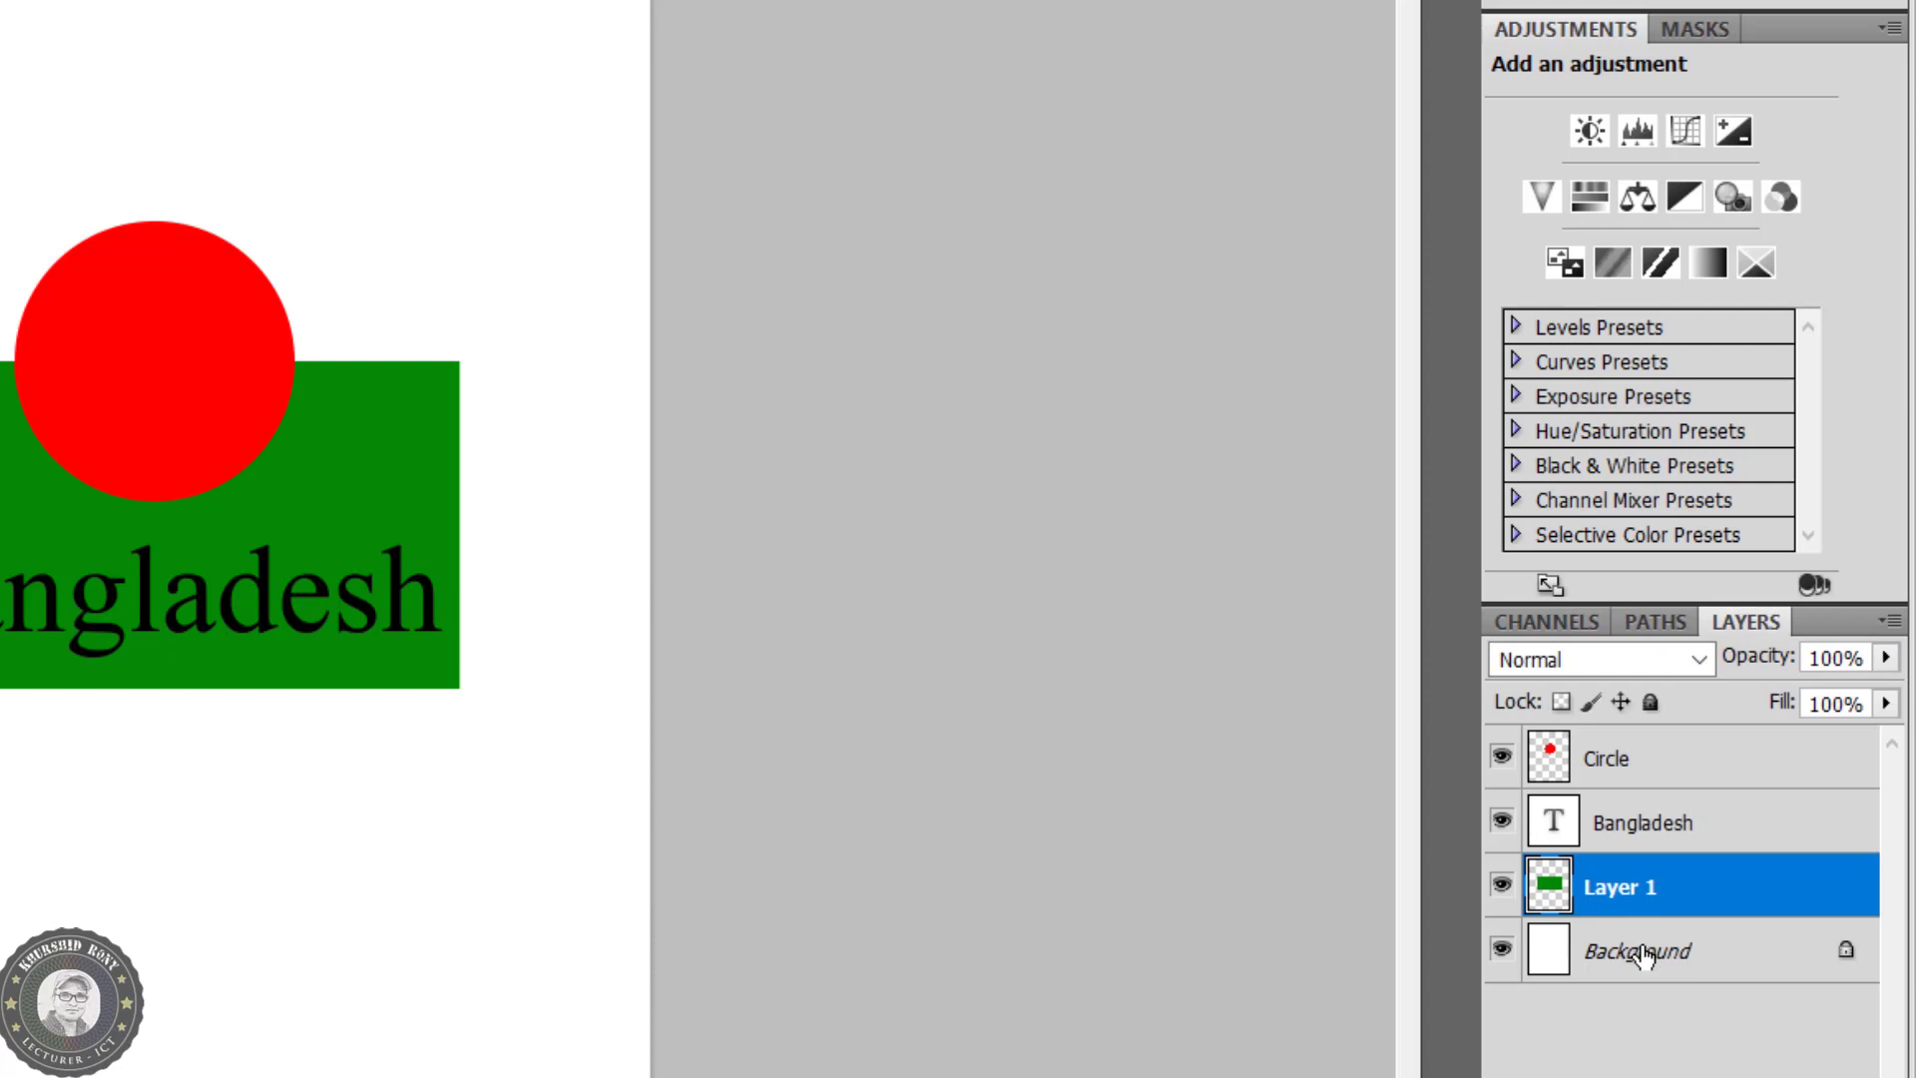
left_click(1644, 955)
left_click(1654, 880)
left_click(1662, 828)
left_click(1661, 763)
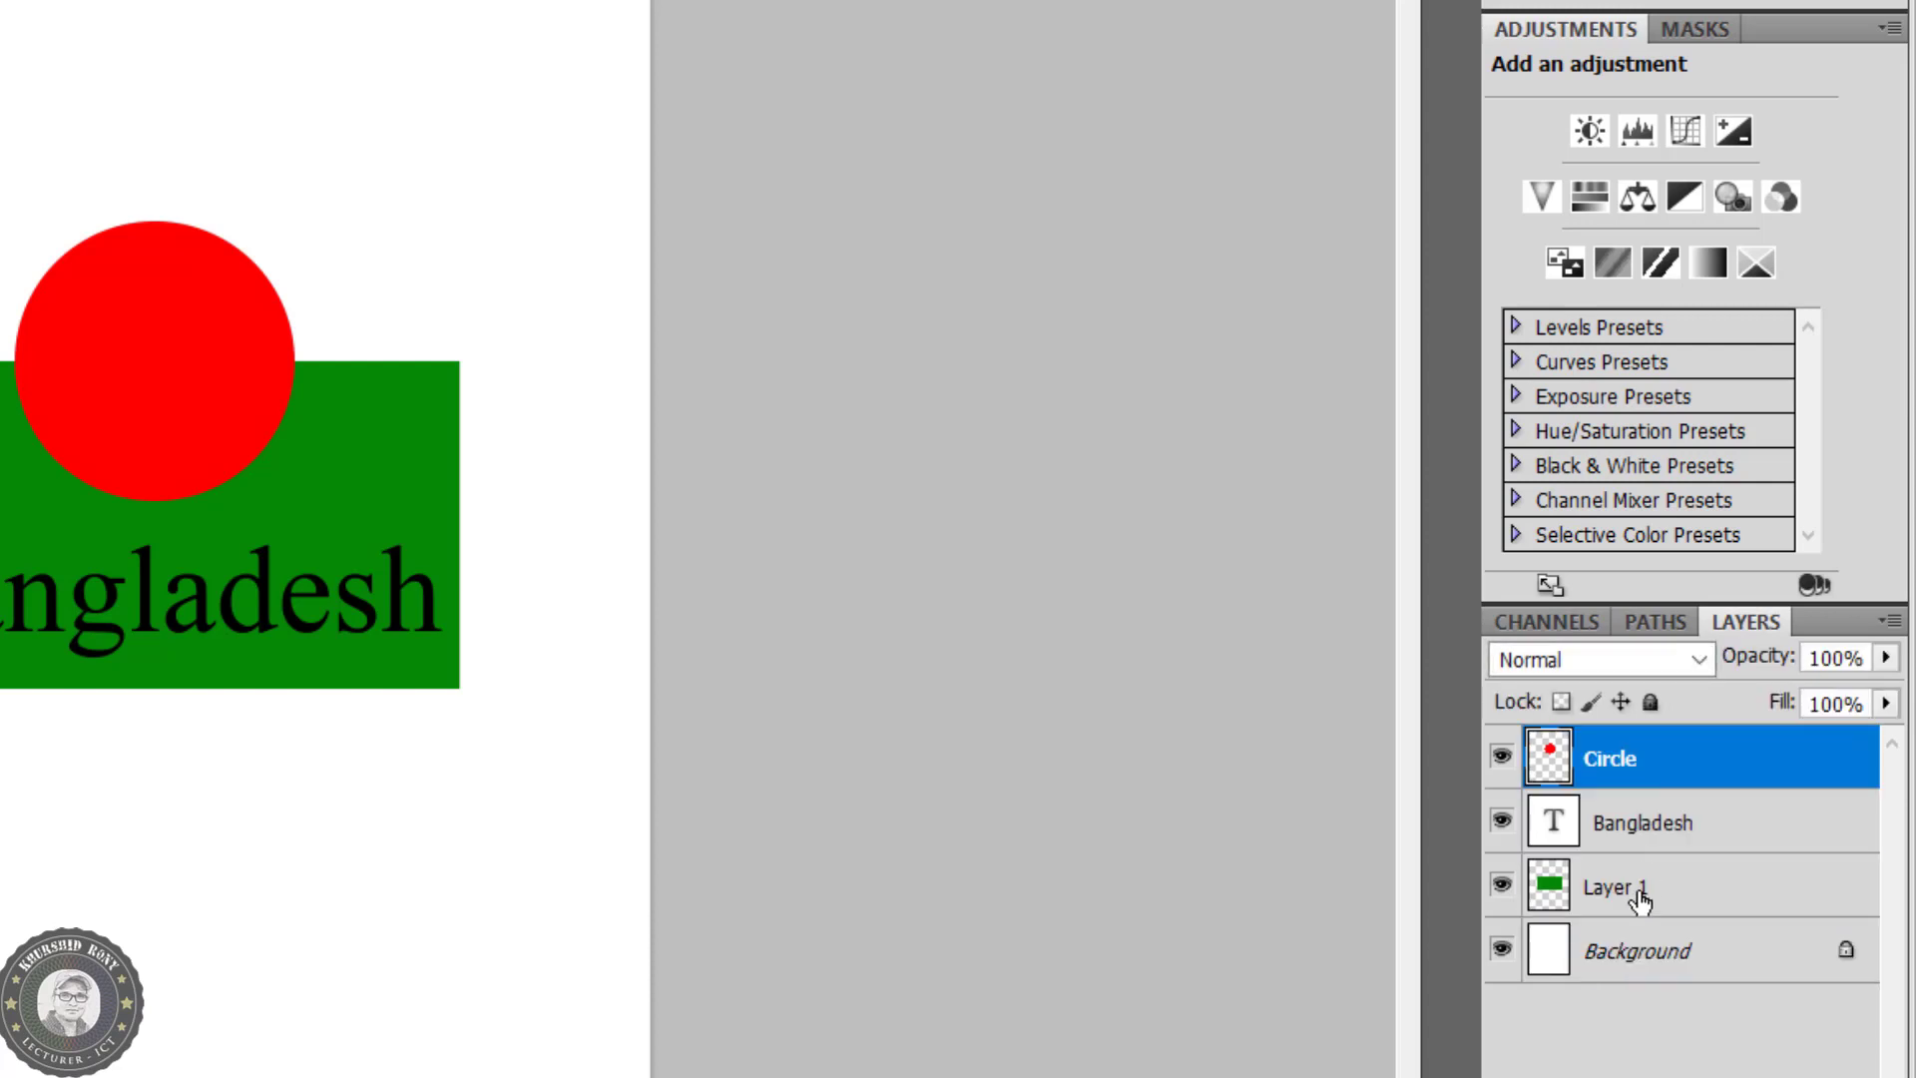
left_click(1640, 898)
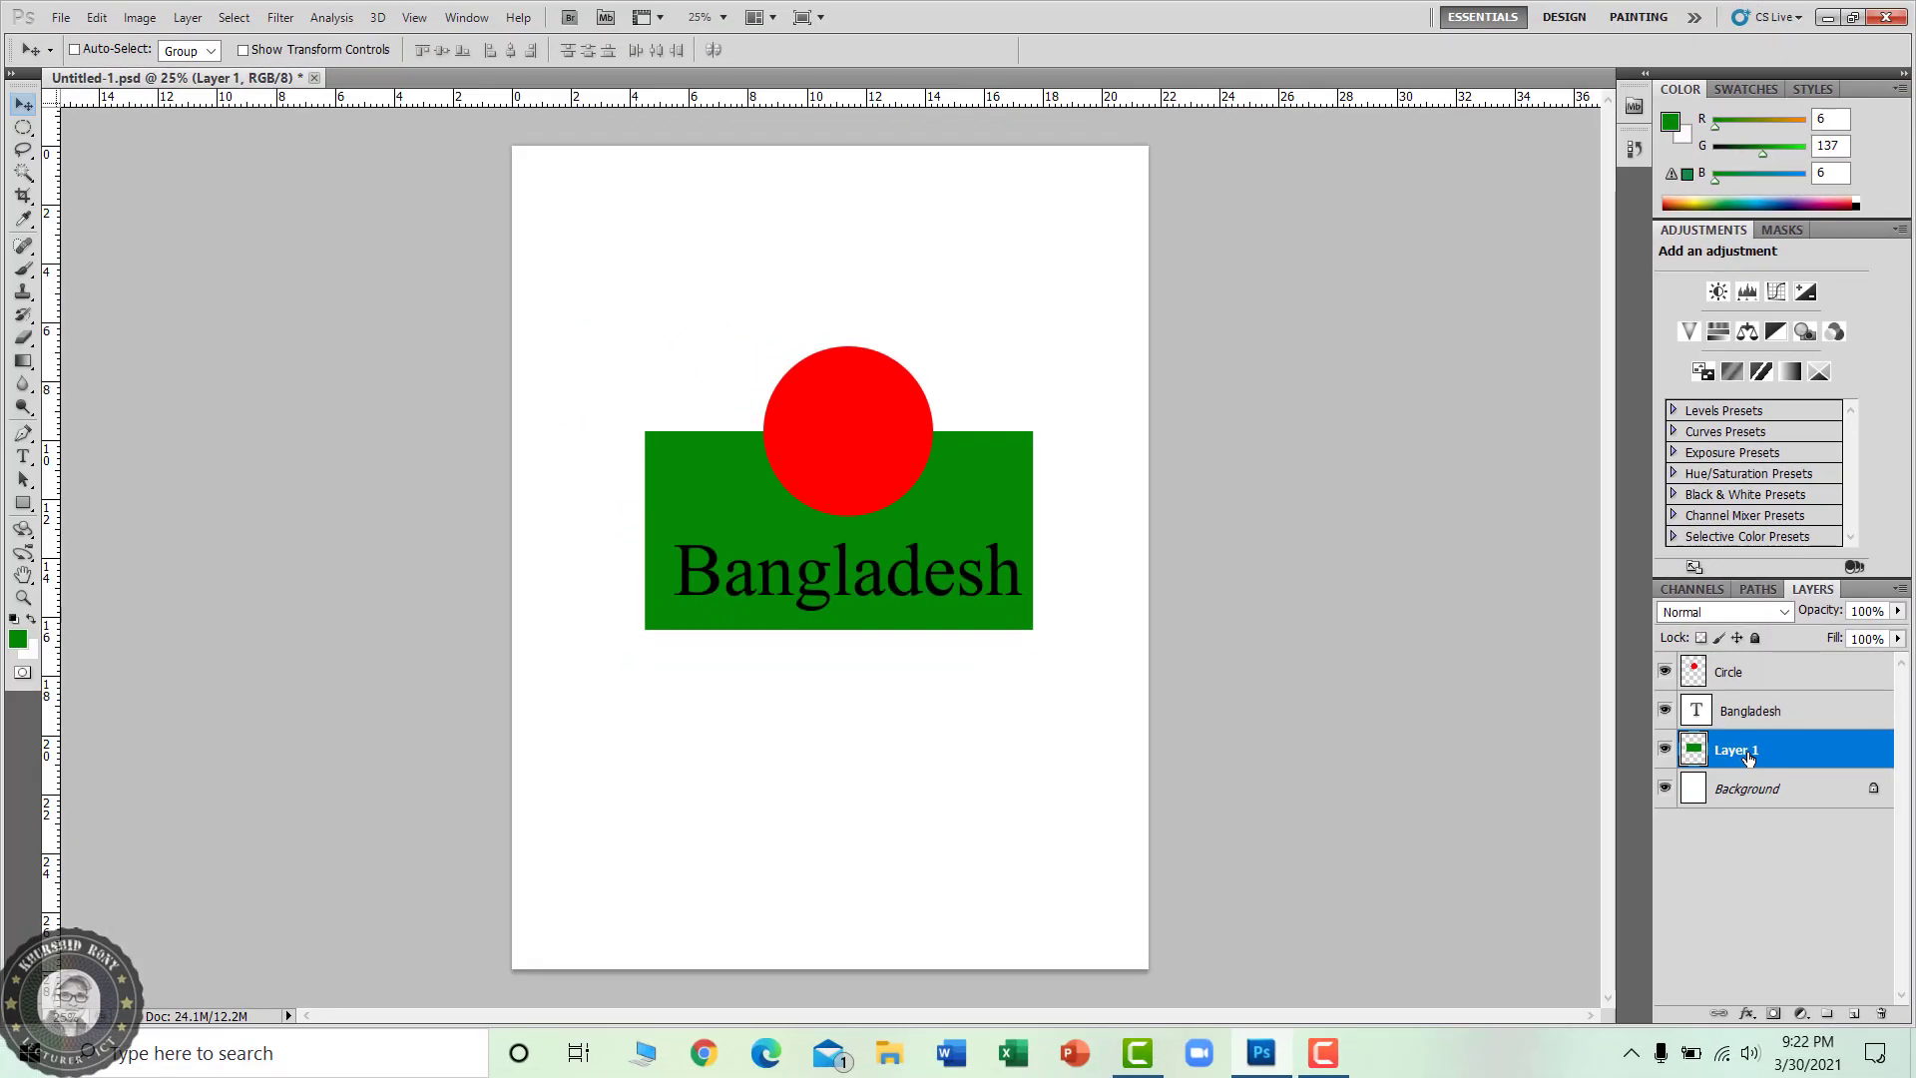
Step: Nudge the green rectangle down-right, then drag the red circle lower onto it
mouse_move(930, 520)
left_mouse_down()
mouse_move(1071, 406)
mouse_move(941, 342)
mouse_move(951, 540)
left_mouse_up()
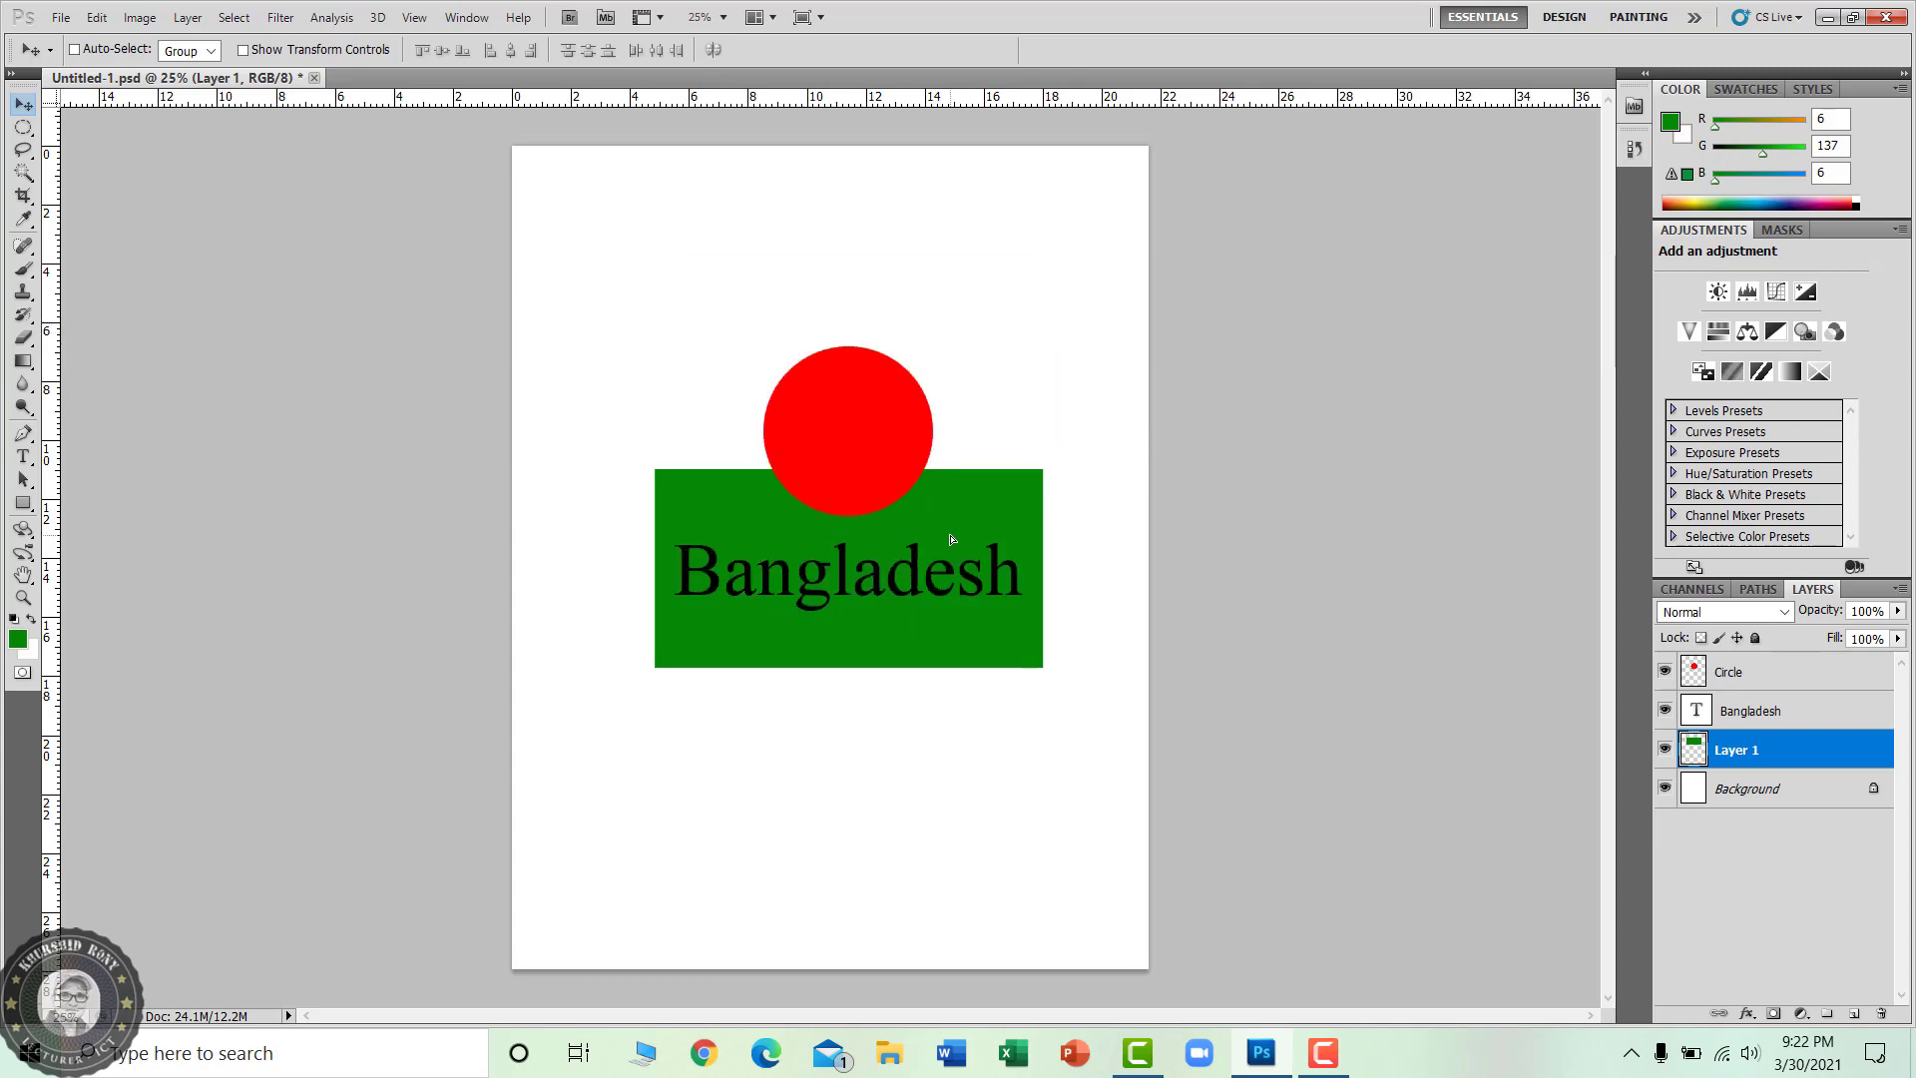
left_click(1733, 676)
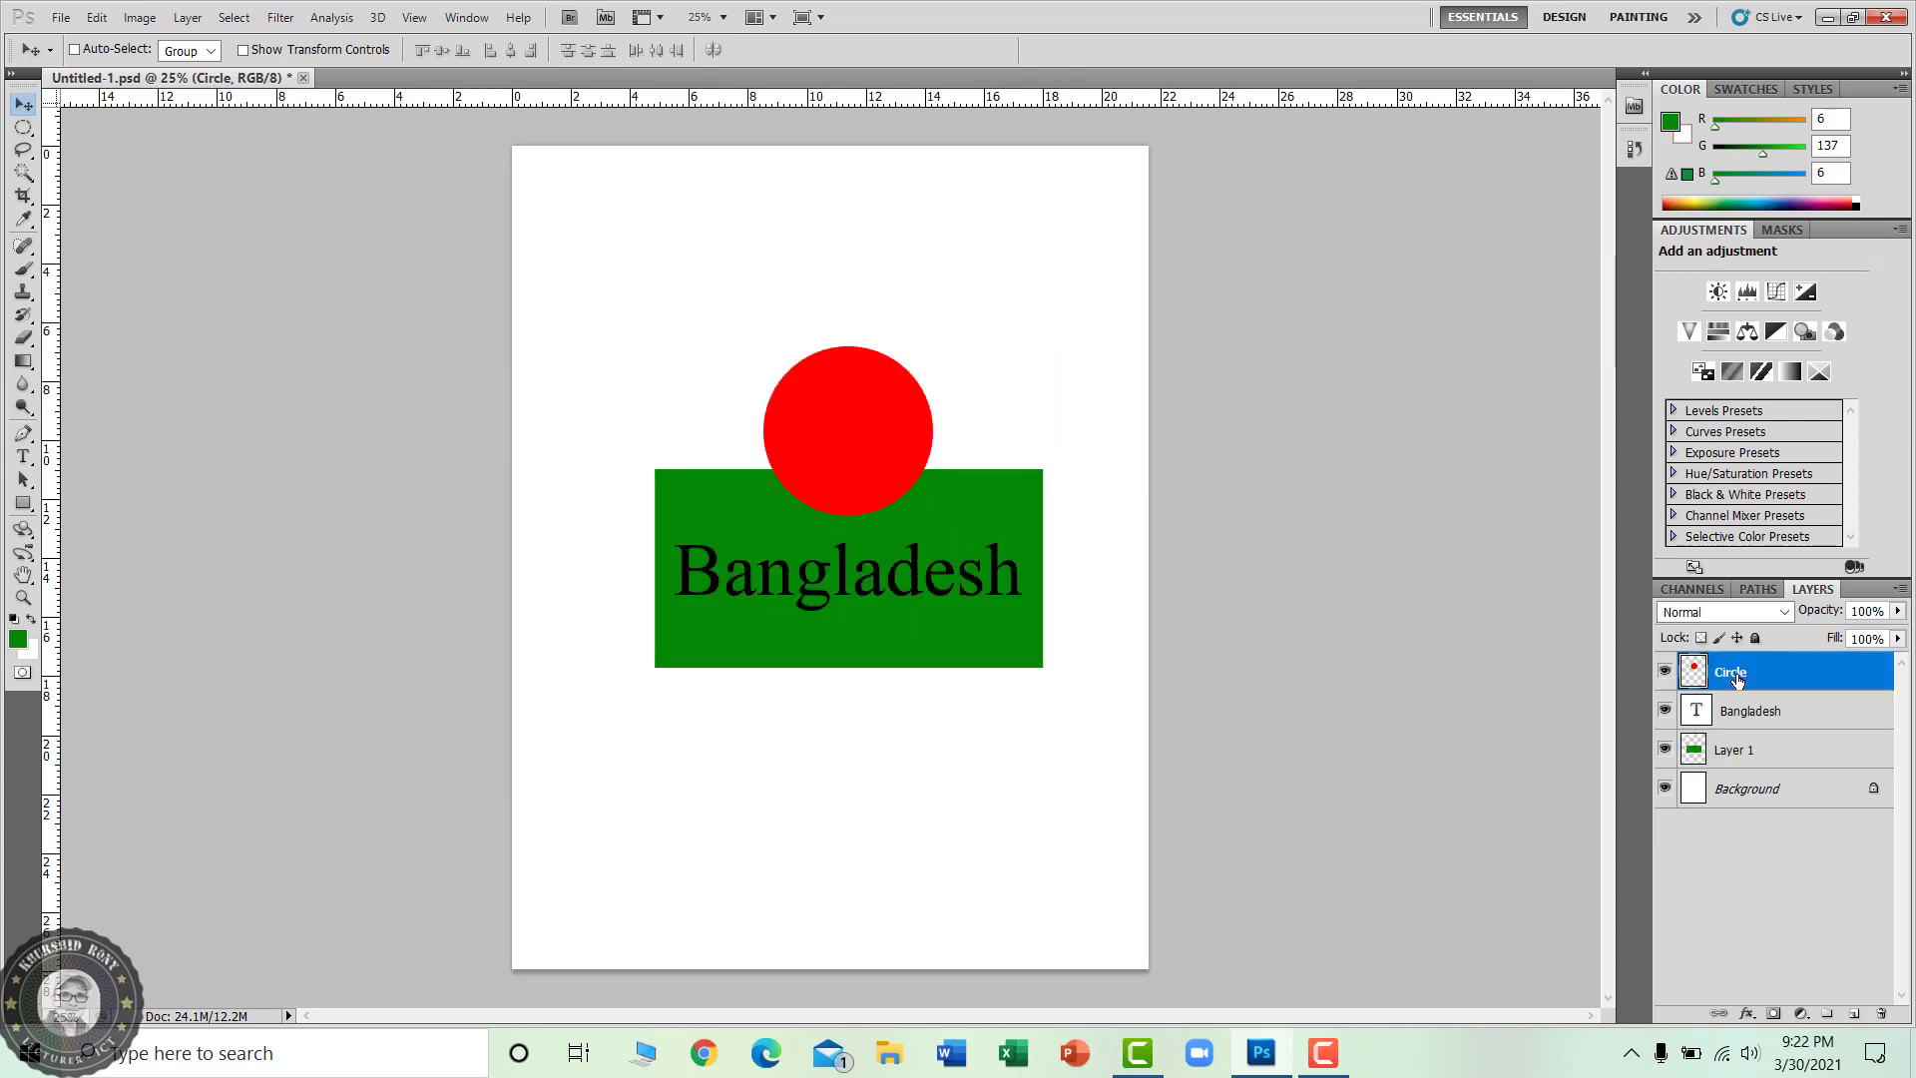
mouse_move(871, 420)
left_mouse_down()
mouse_move(813, 331)
mouse_move(817, 439)
mouse_move(847, 442)
left_mouse_up()
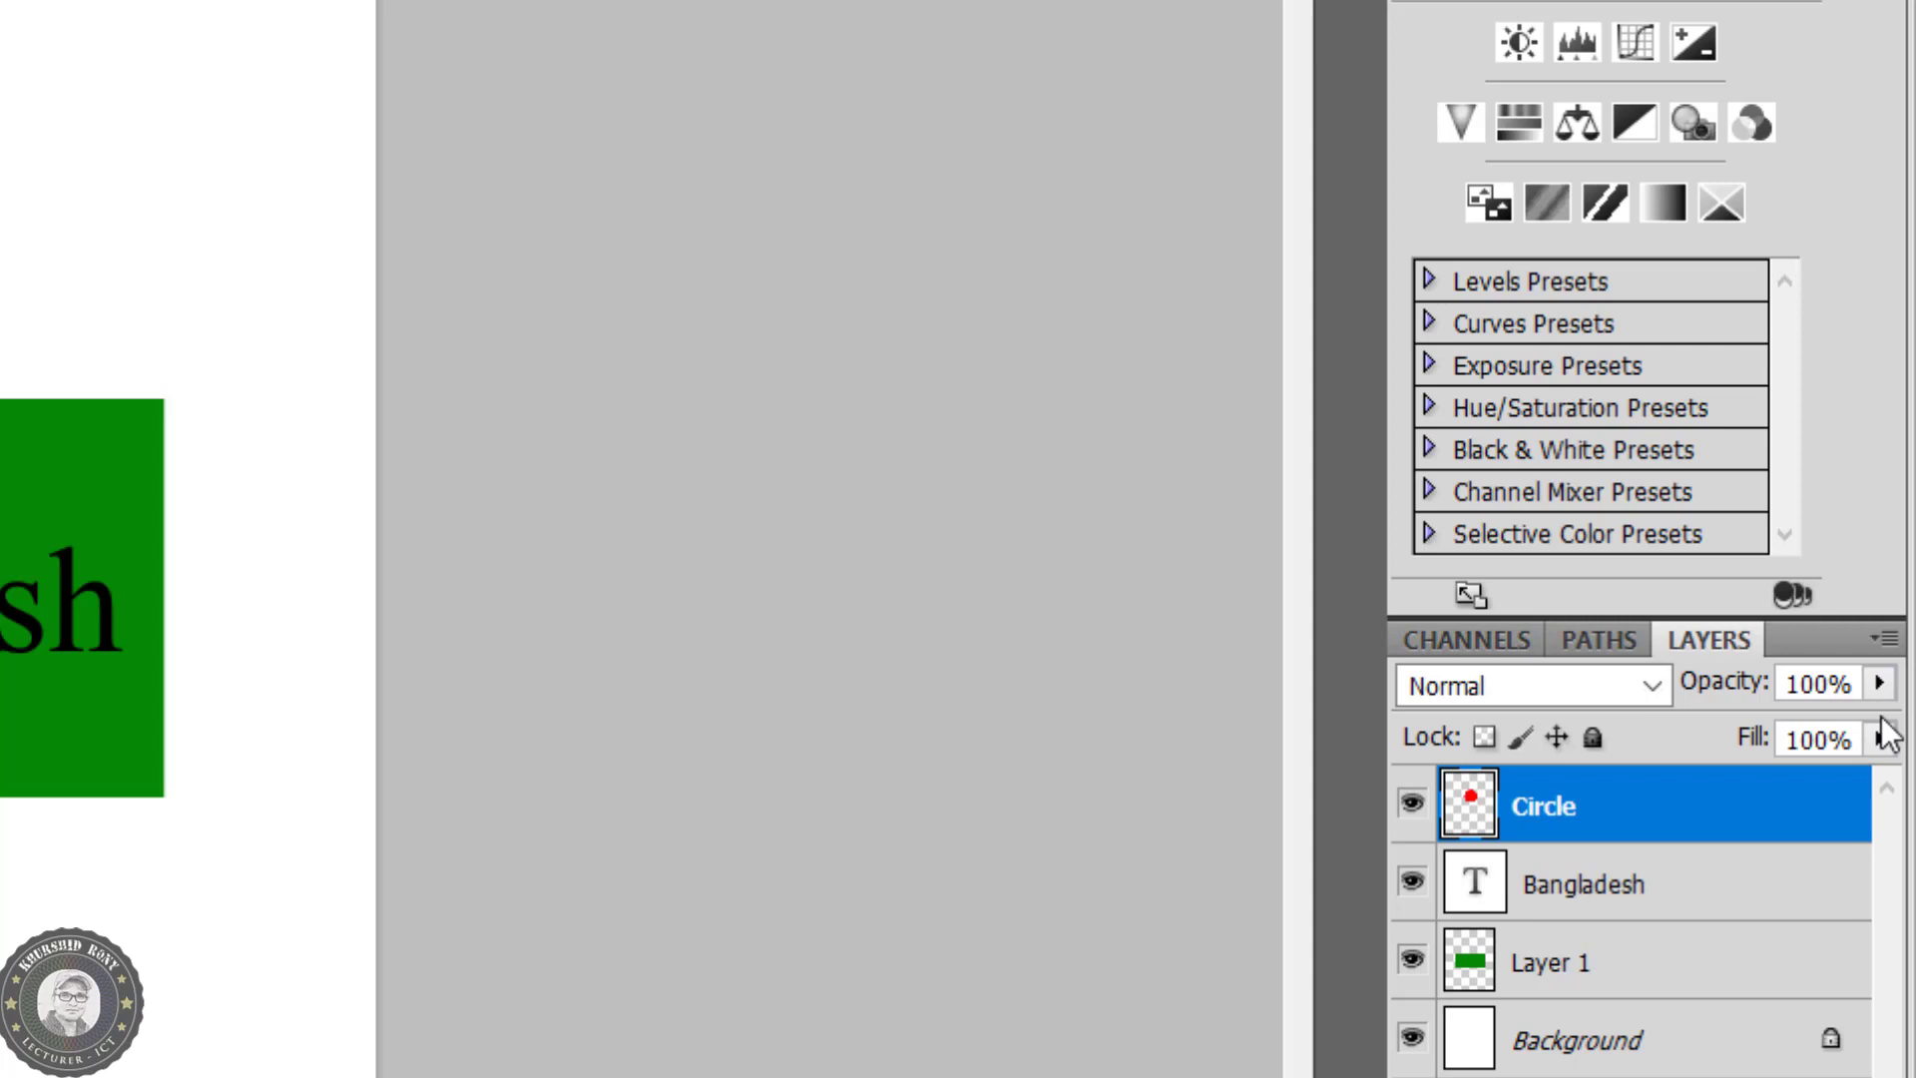
left_click(1879, 683)
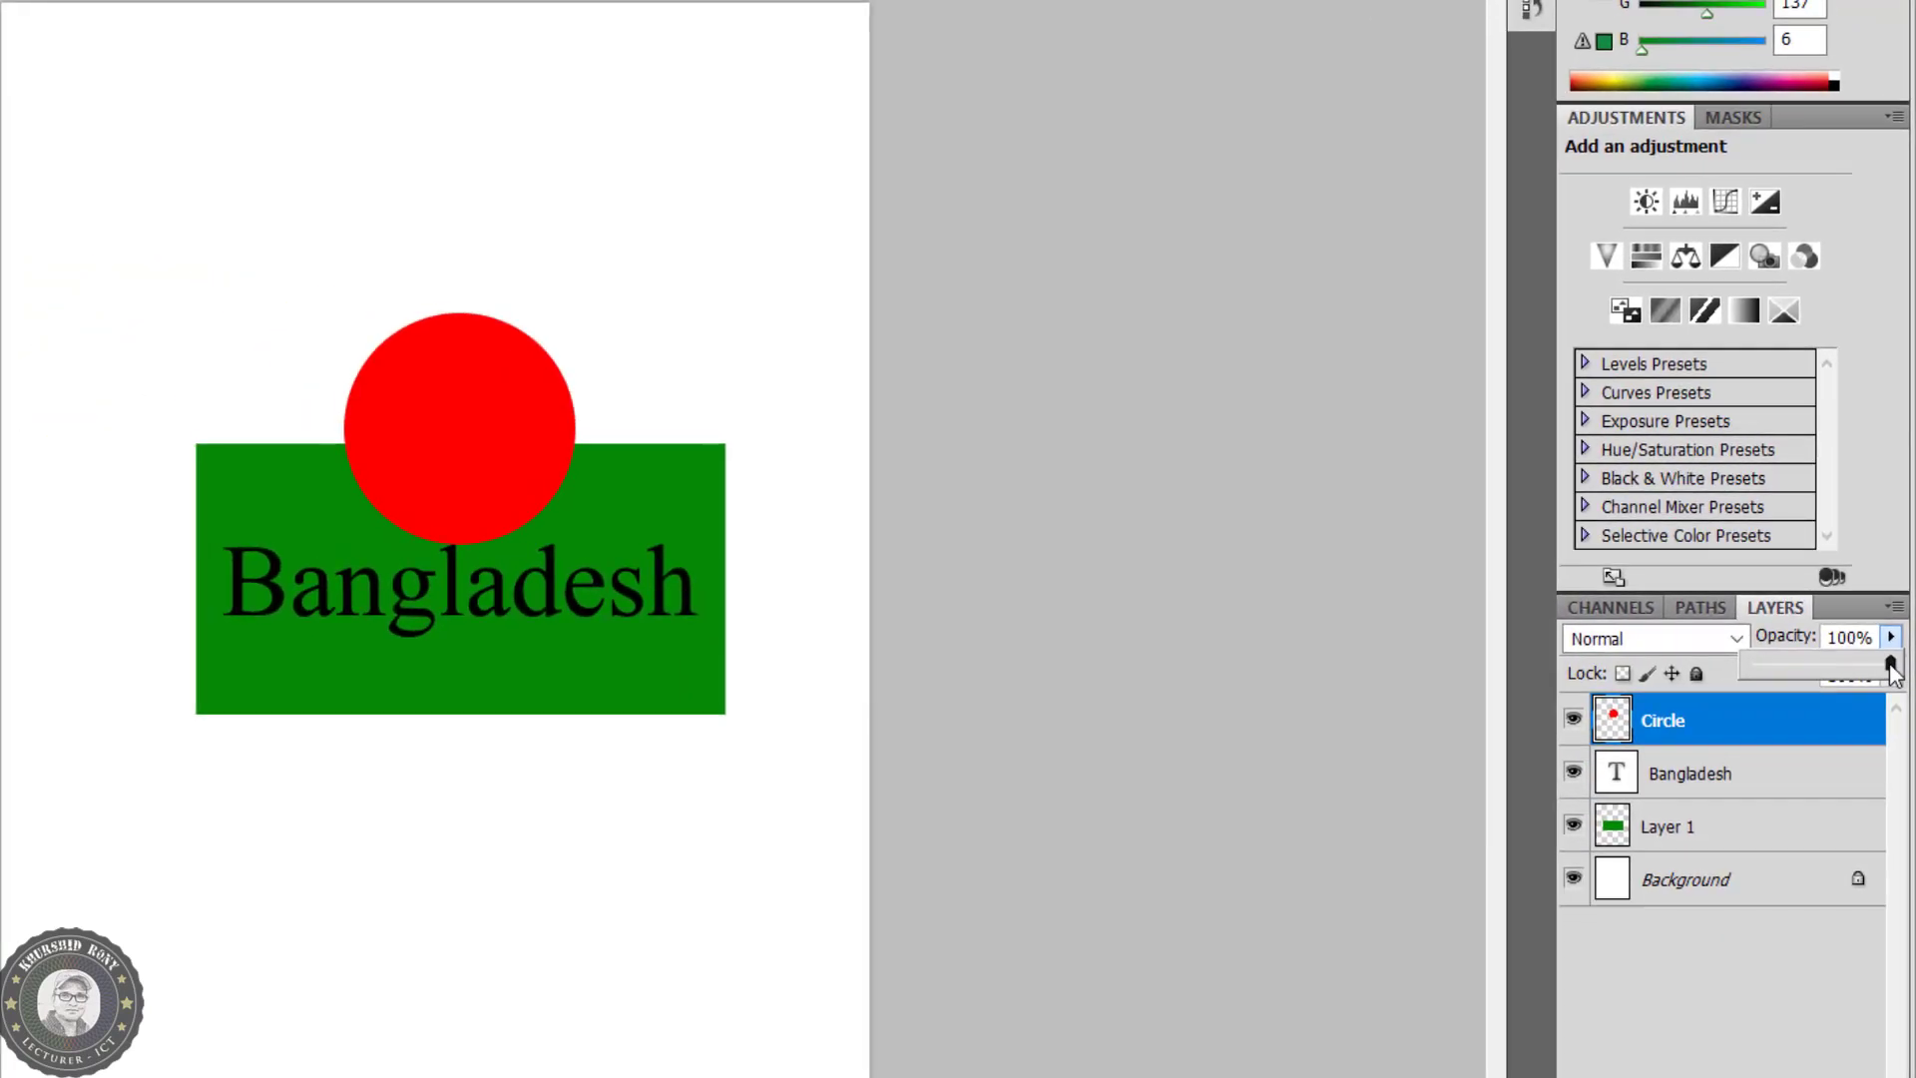
left_click_drag(1893, 674, 1788, 674)
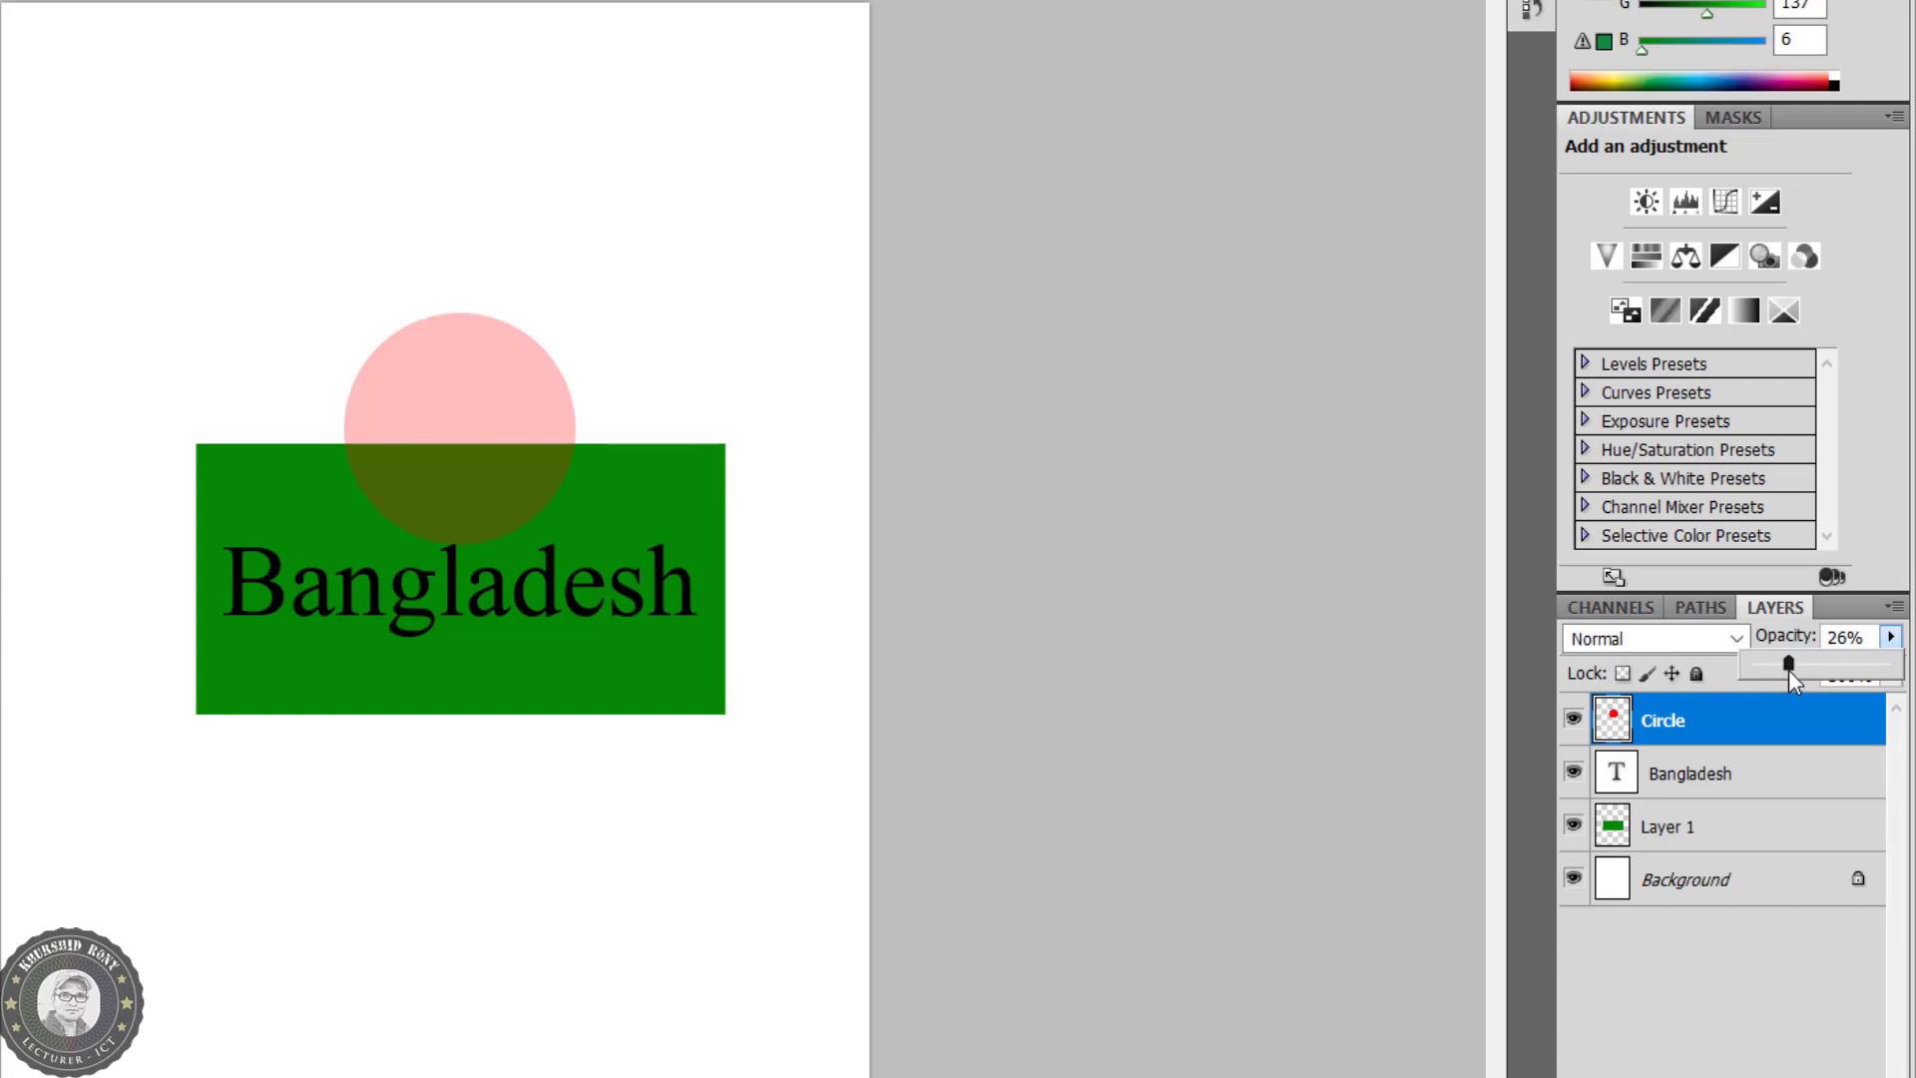
mouse_move(1836, 665)
left_mouse_down()
mouse_move(1905, 676)
mouse_move(1852, 687)
left_mouse_up()
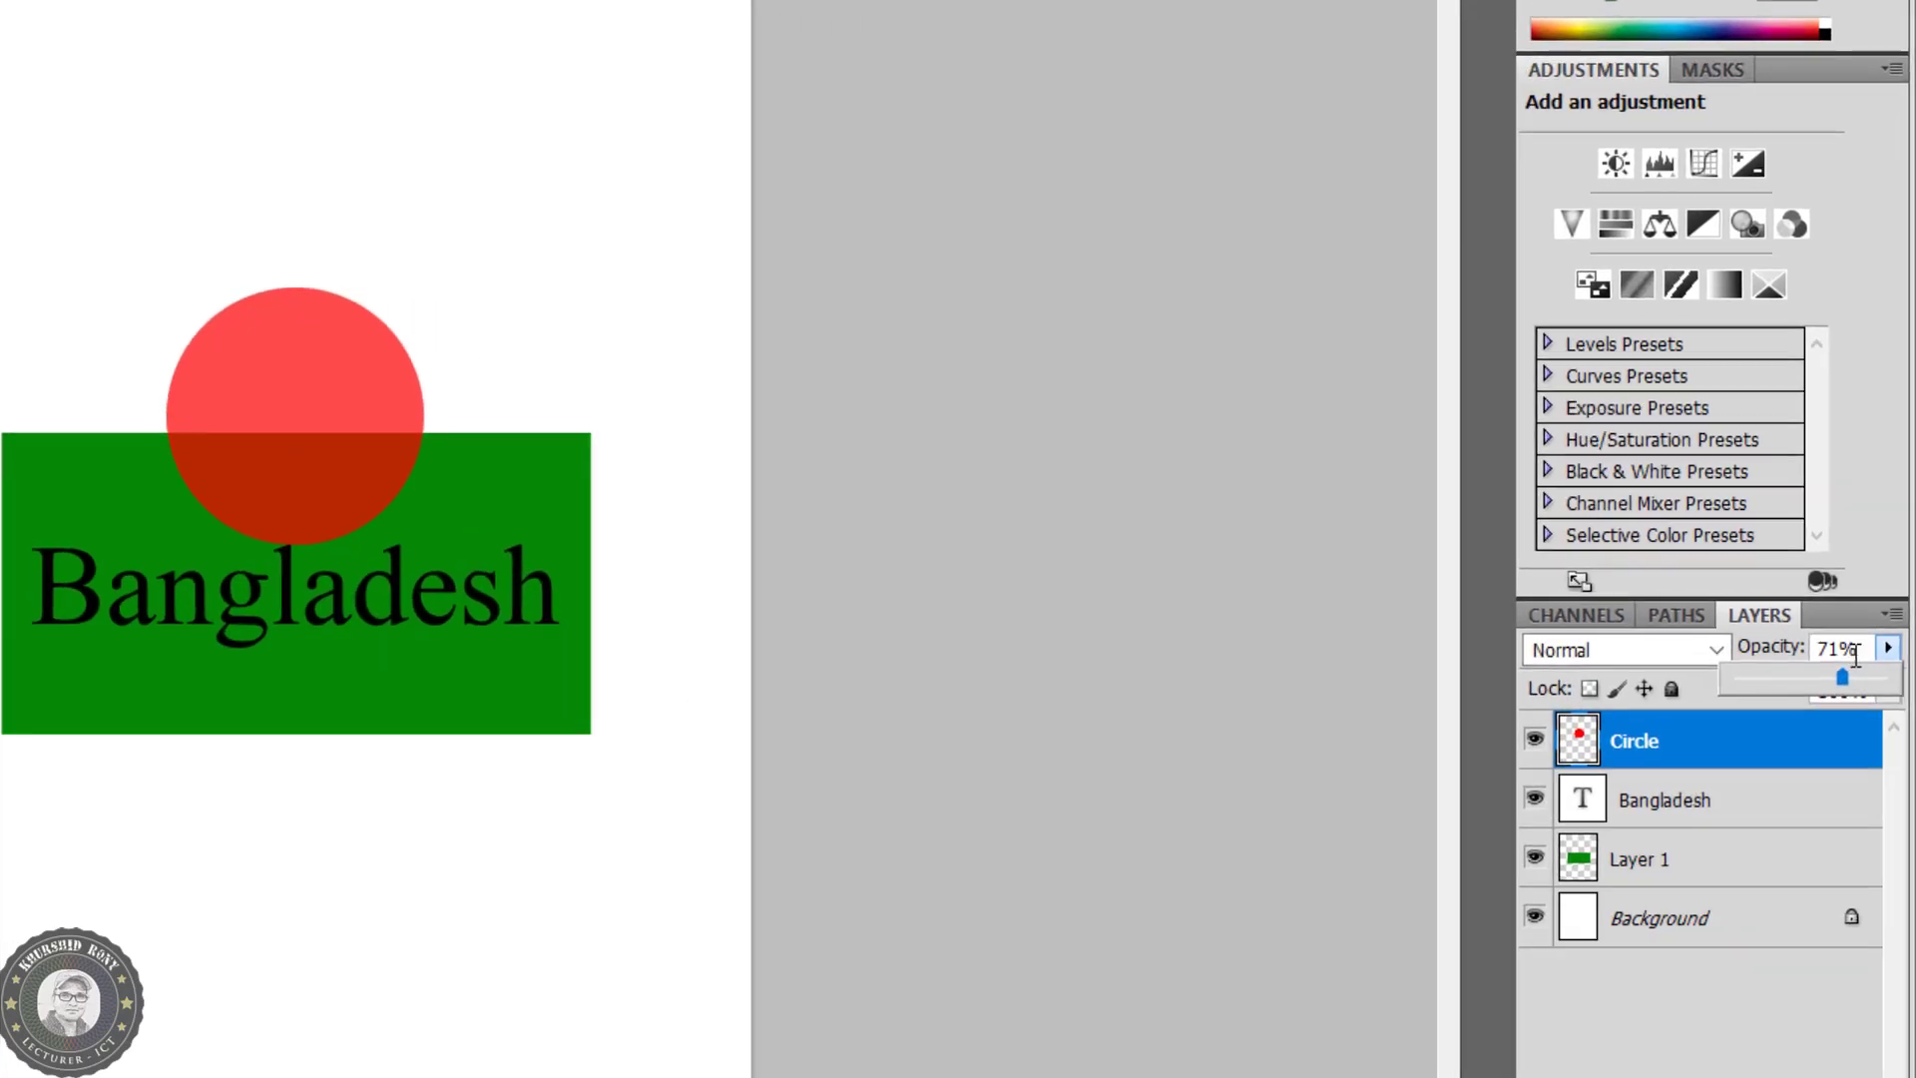
left_click(1858, 653)
type("100")
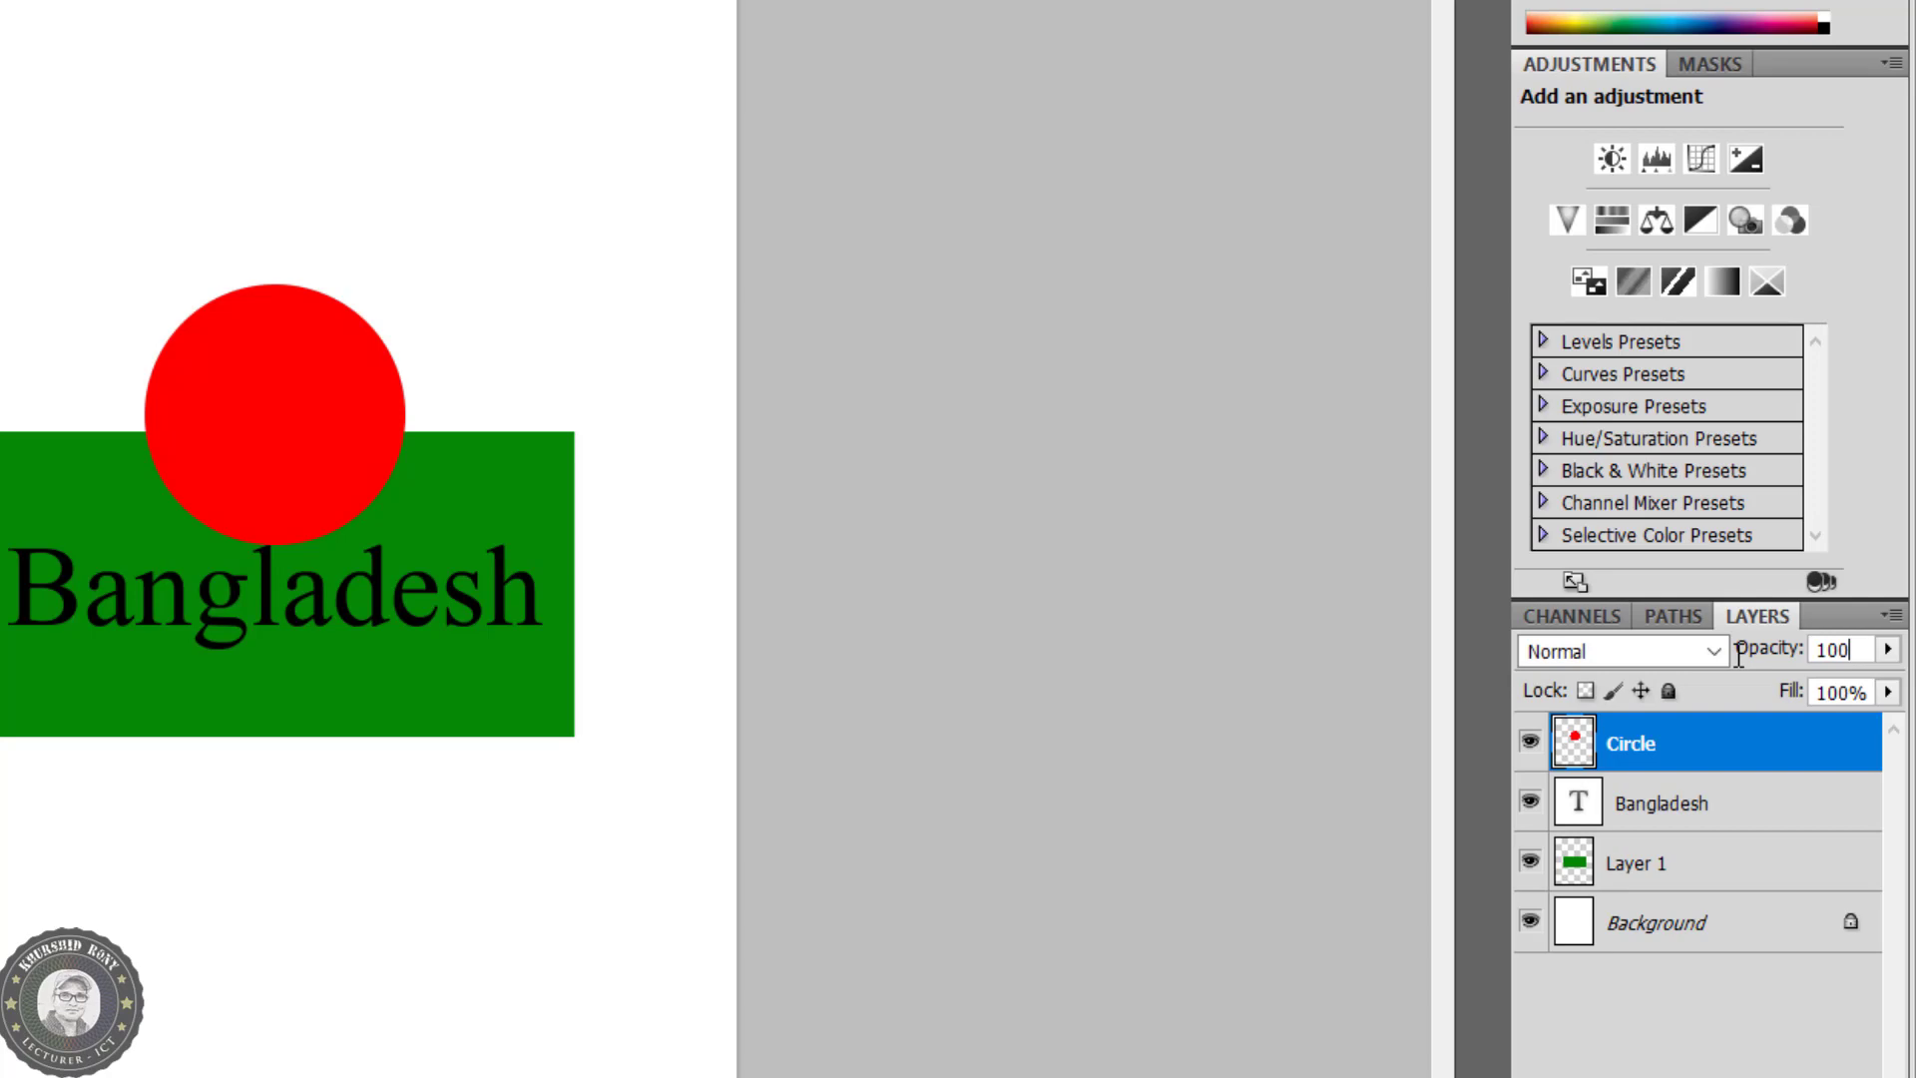
key("Return")
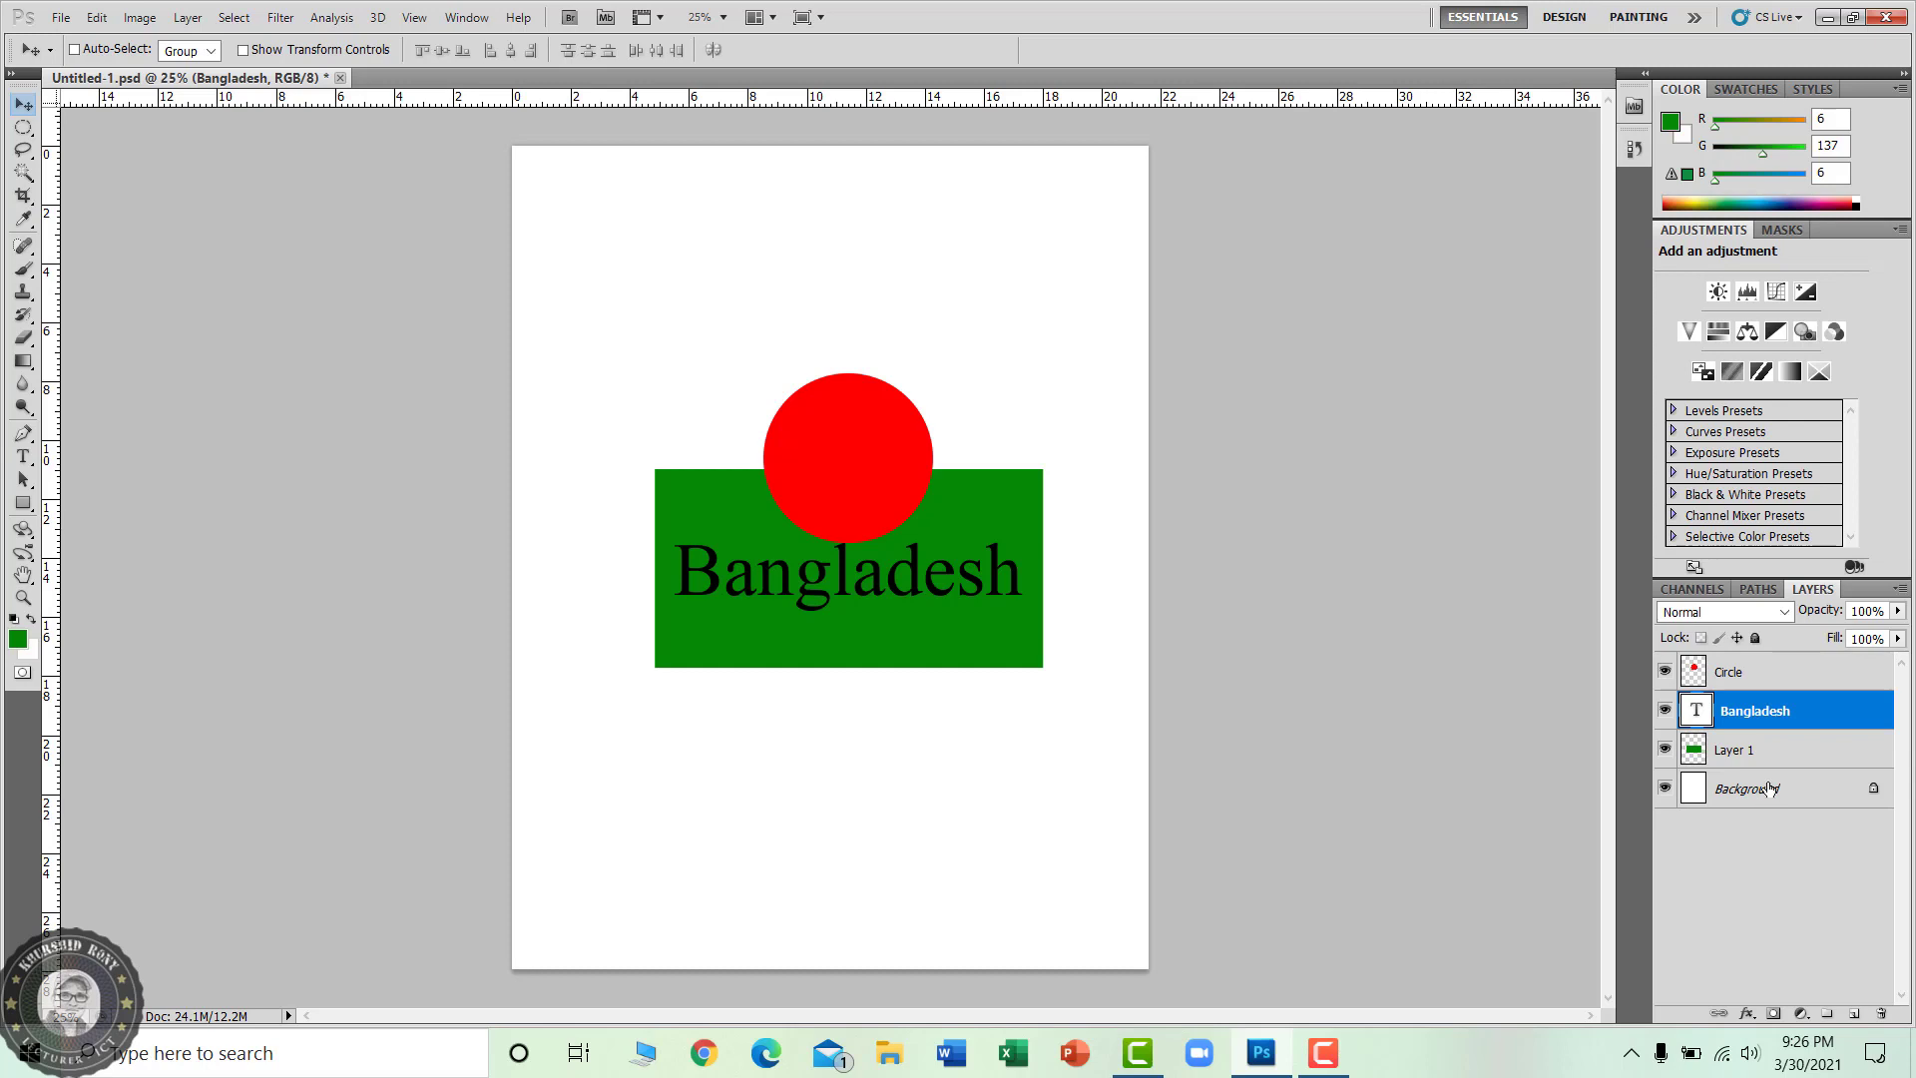
left_click(1774, 754)
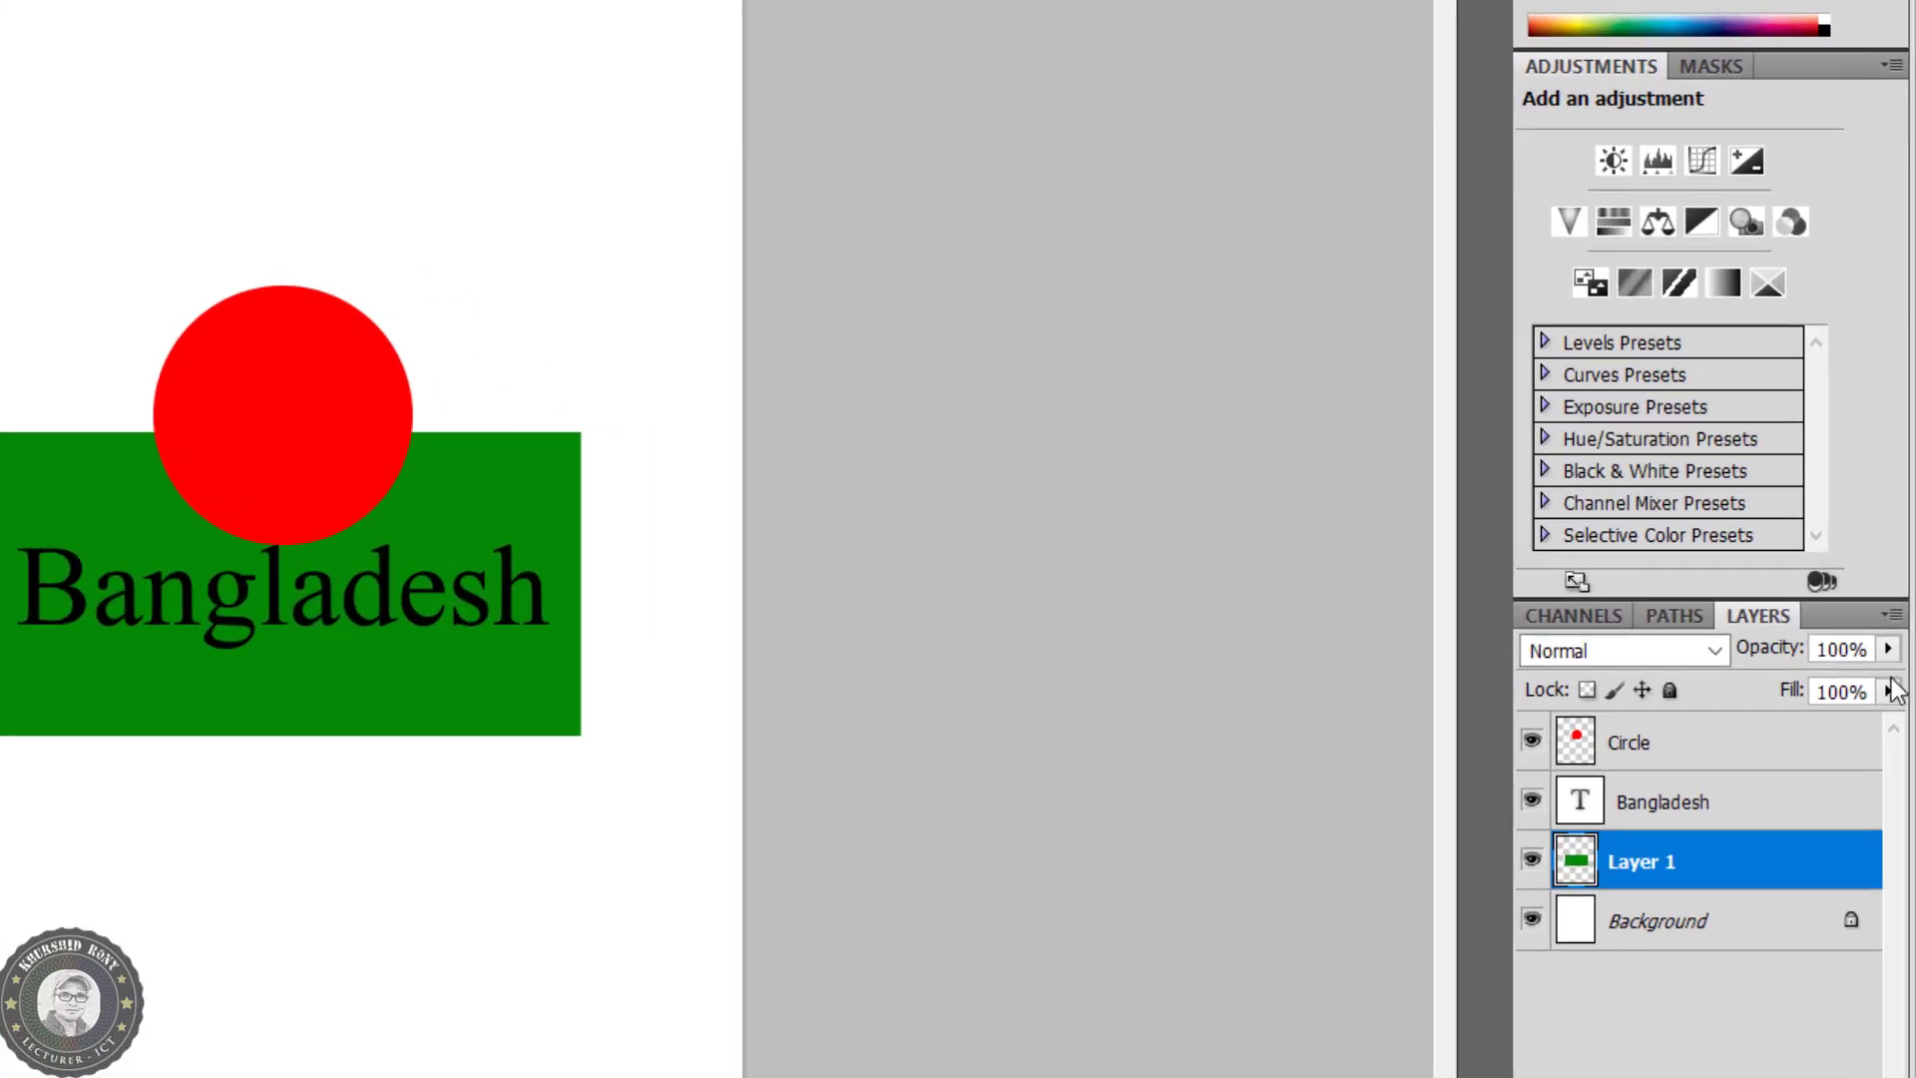
left_click(1893, 614)
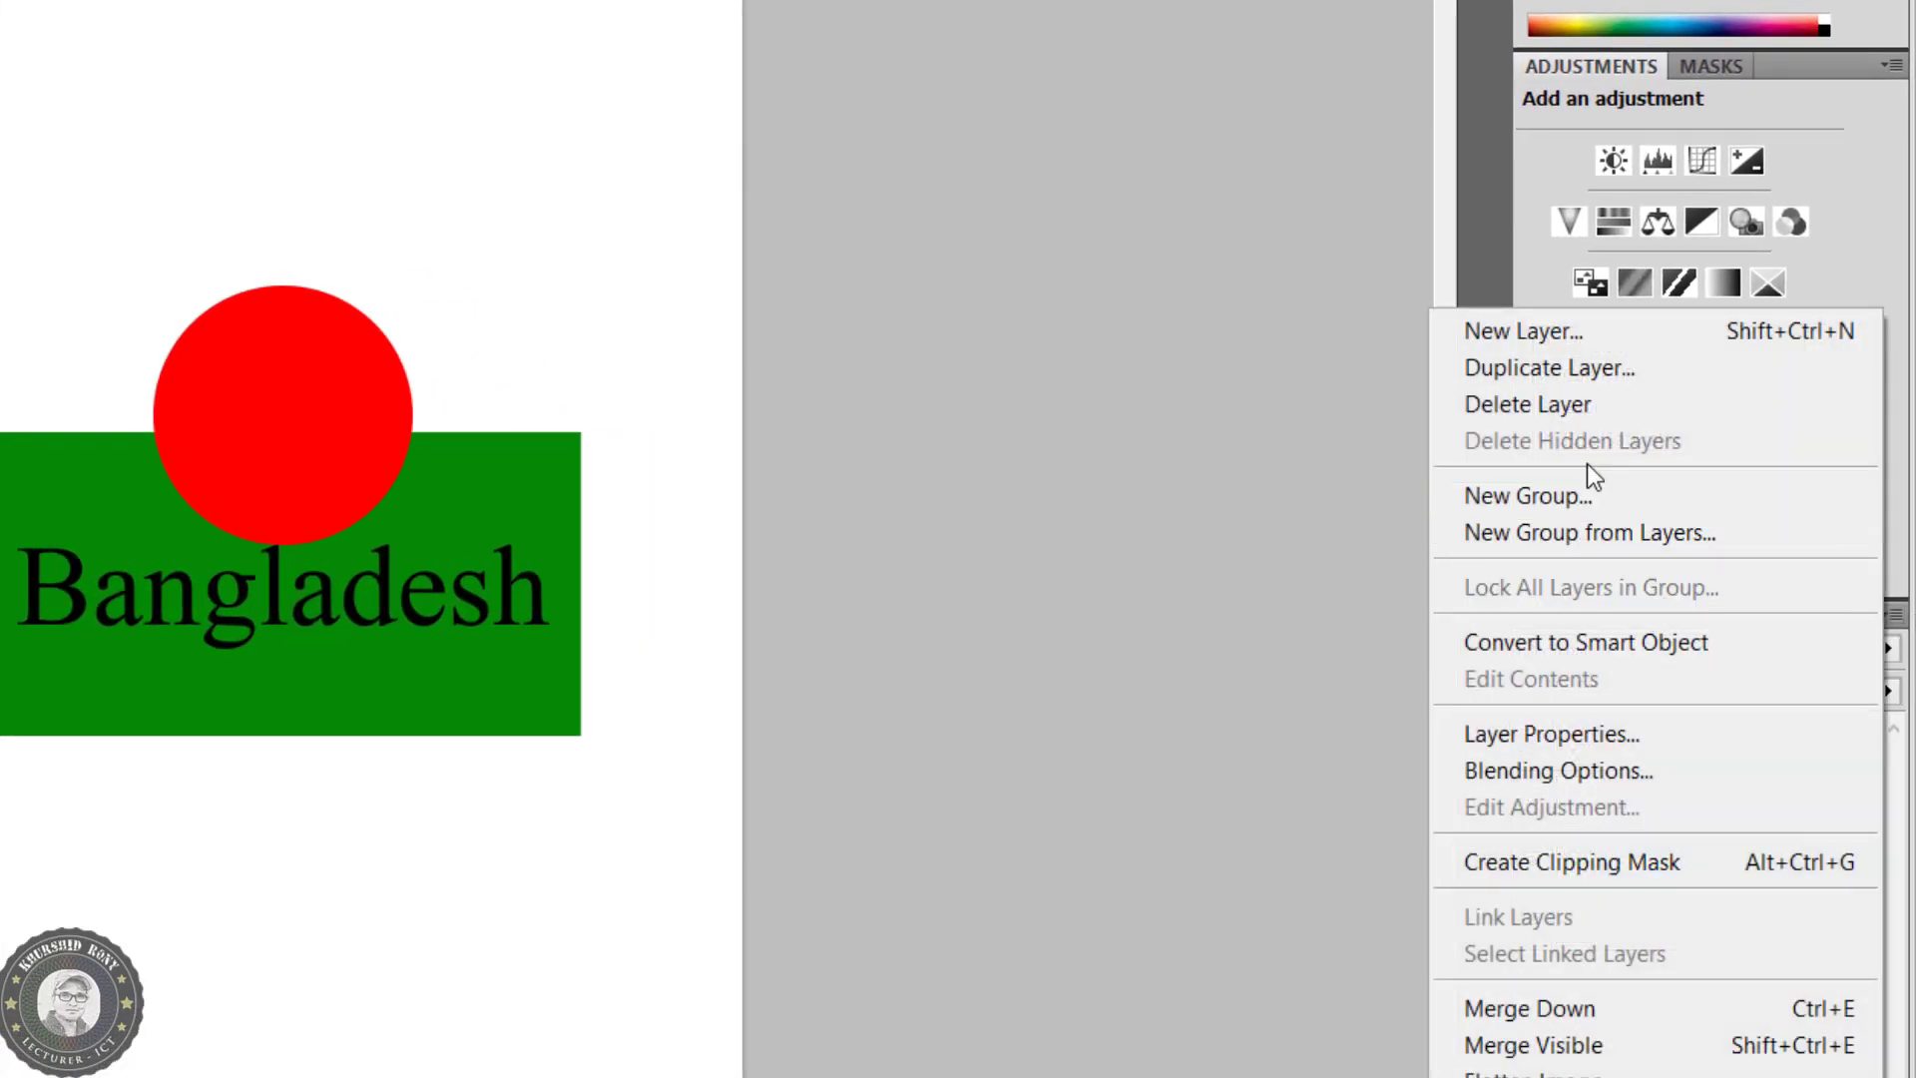
left_click(1587, 403)
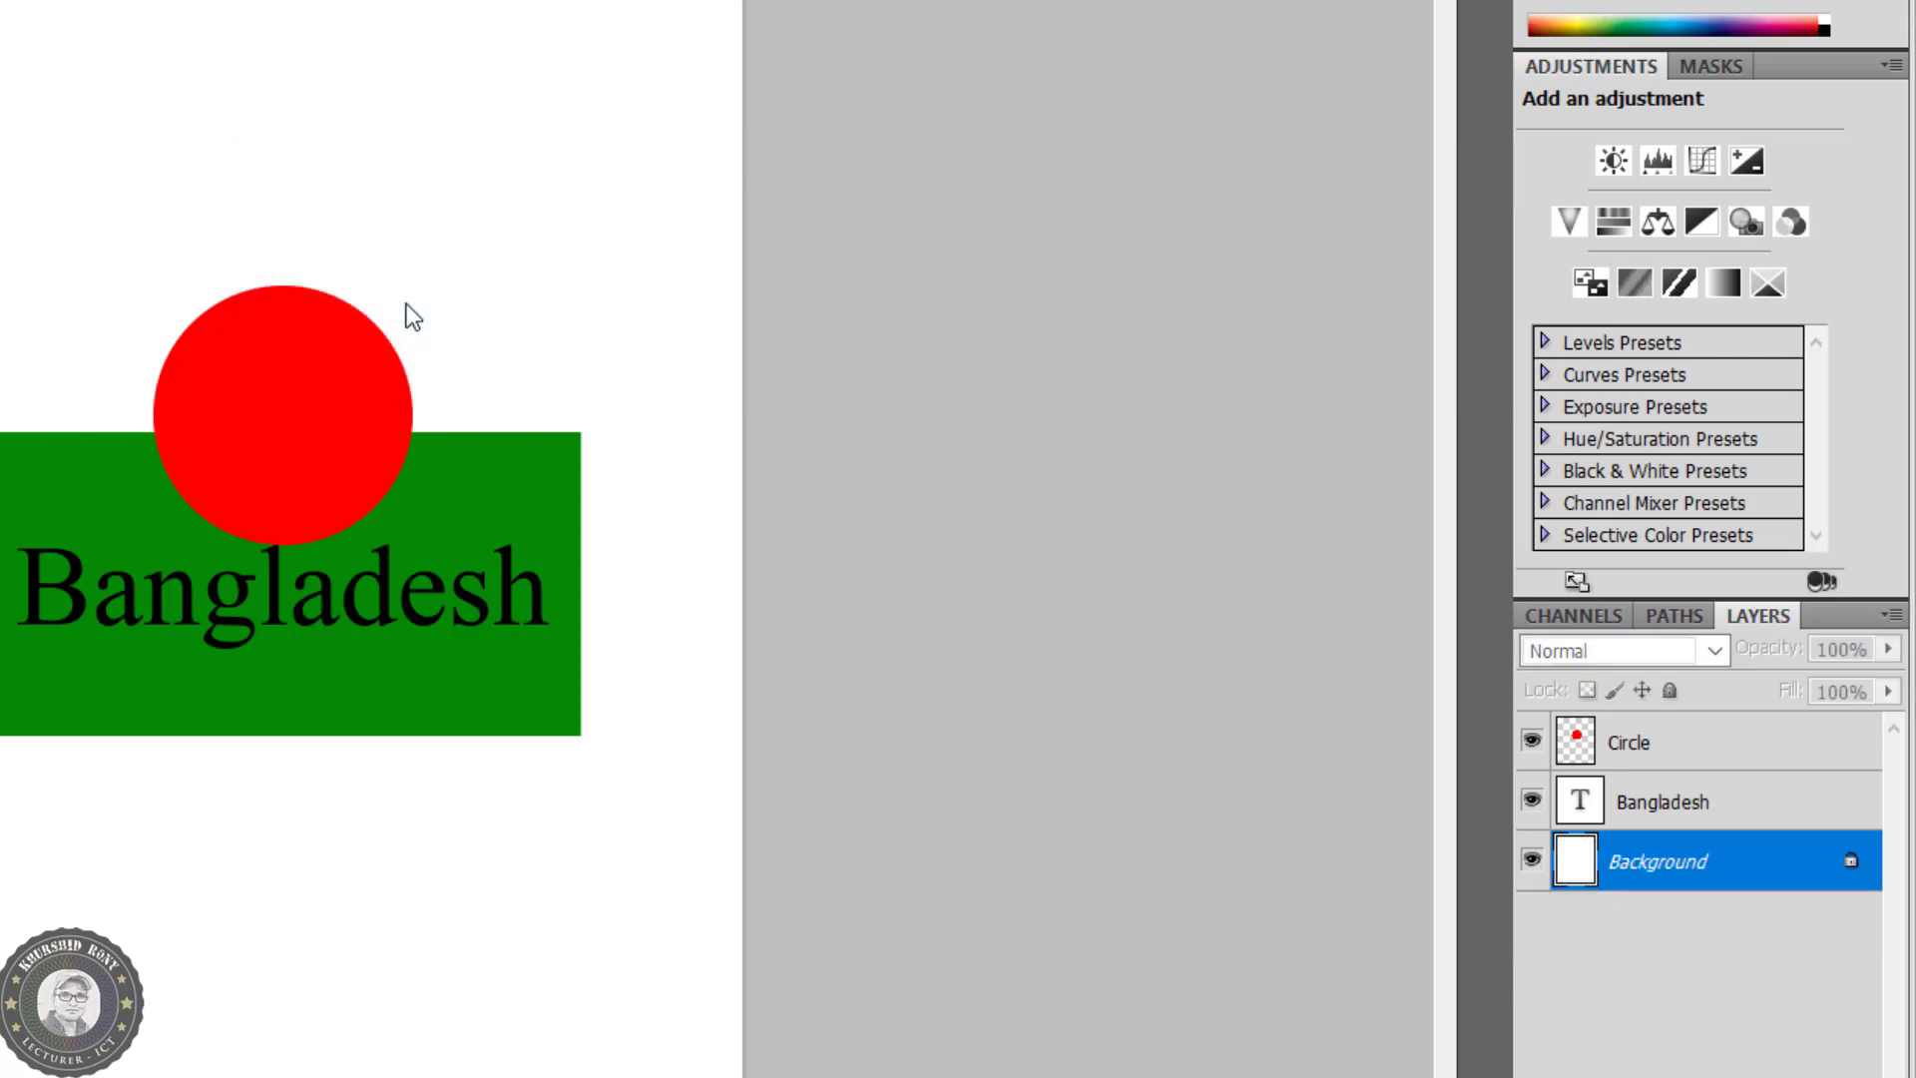
key("ctrl+z")
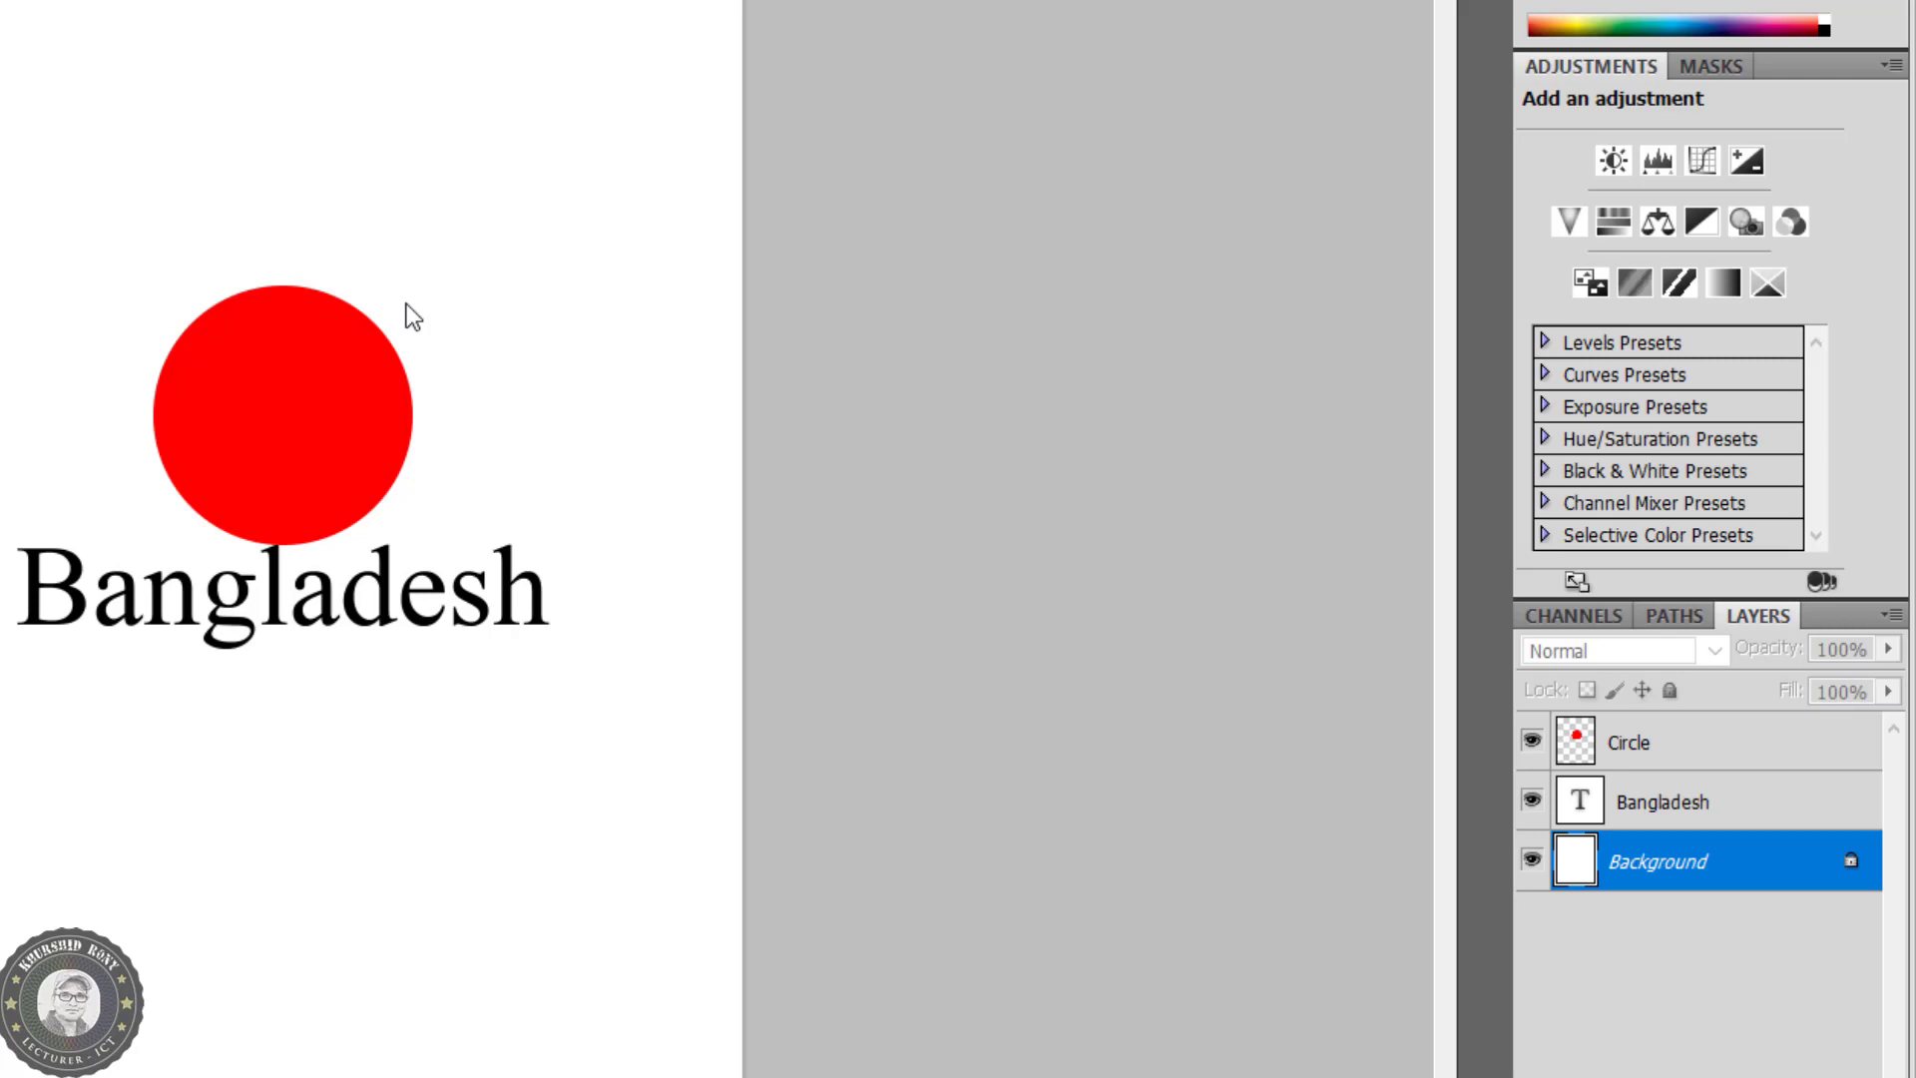
key("ctrl+shift+z")
key("ctrl+shift+z")
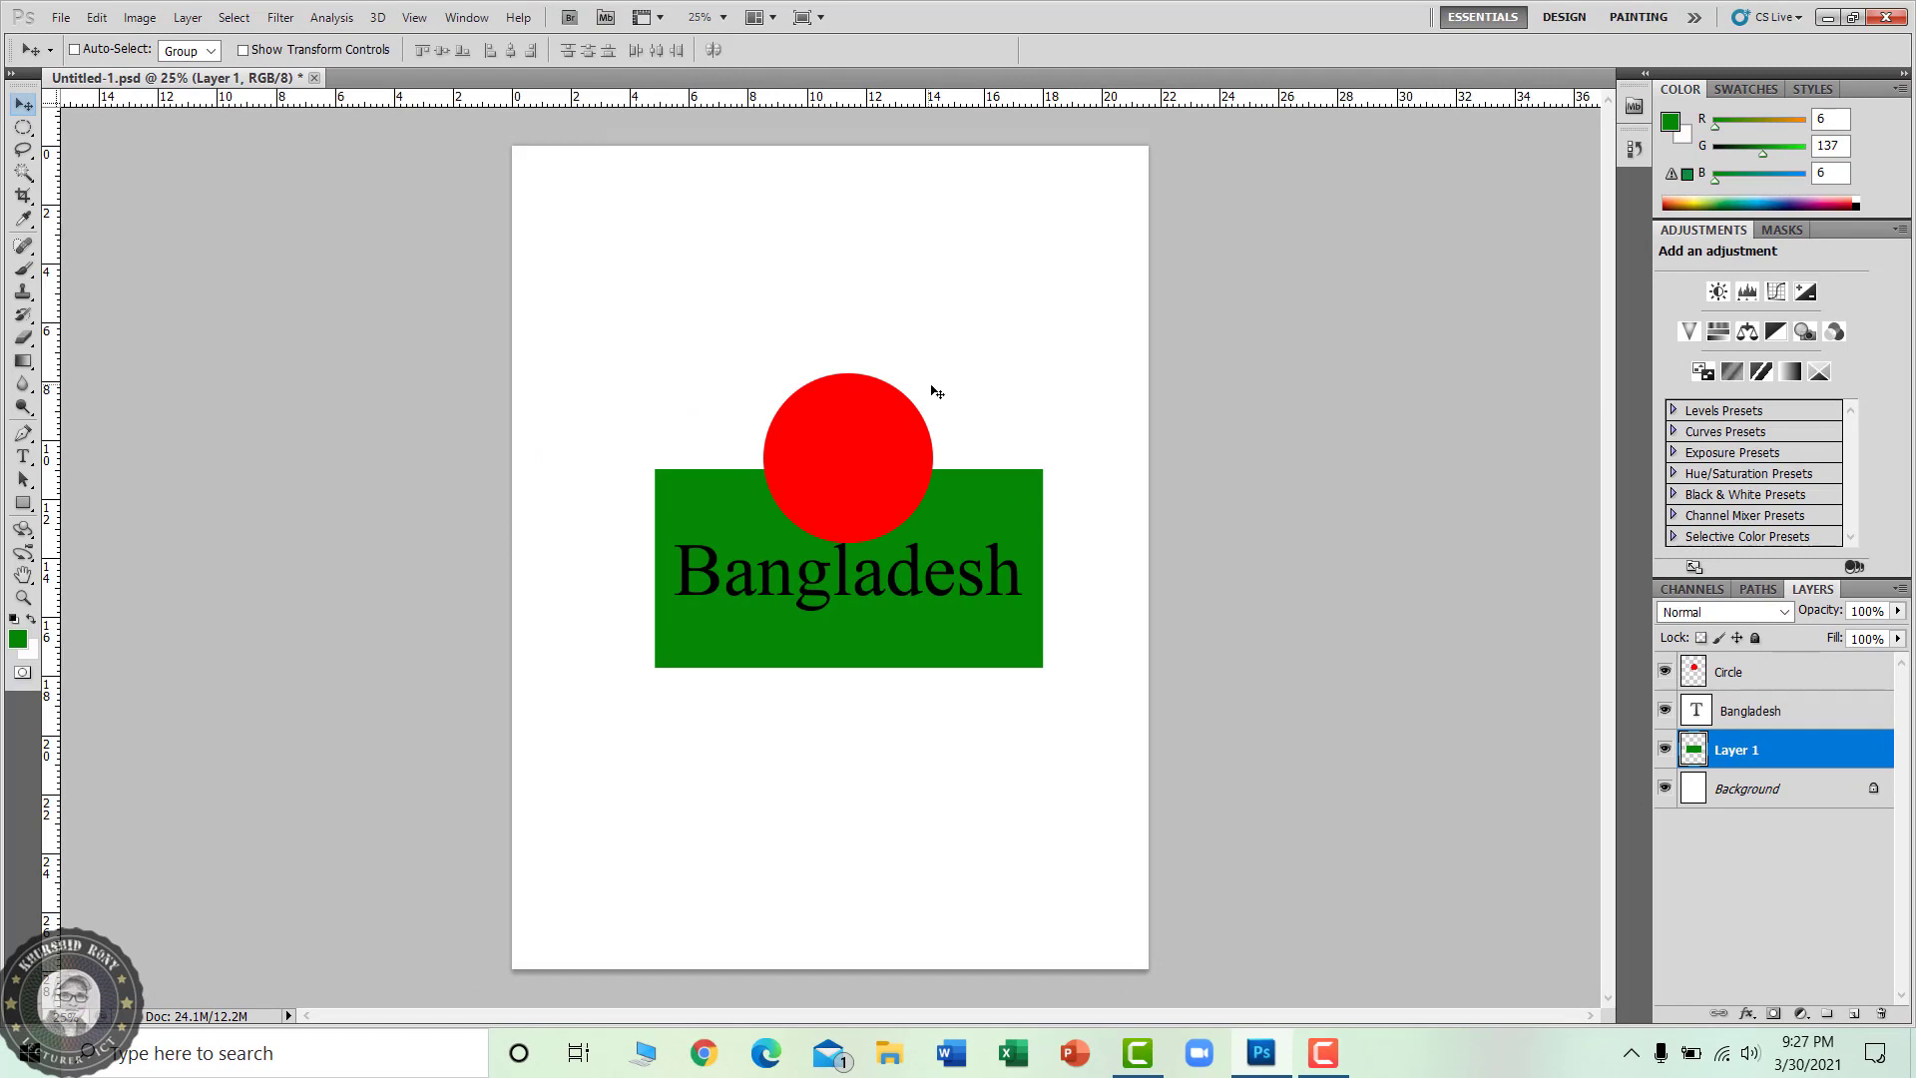
Step: Delete the Circle layer with the trash icon, cancelling once before confirming the deletion
left_click(1773, 680)
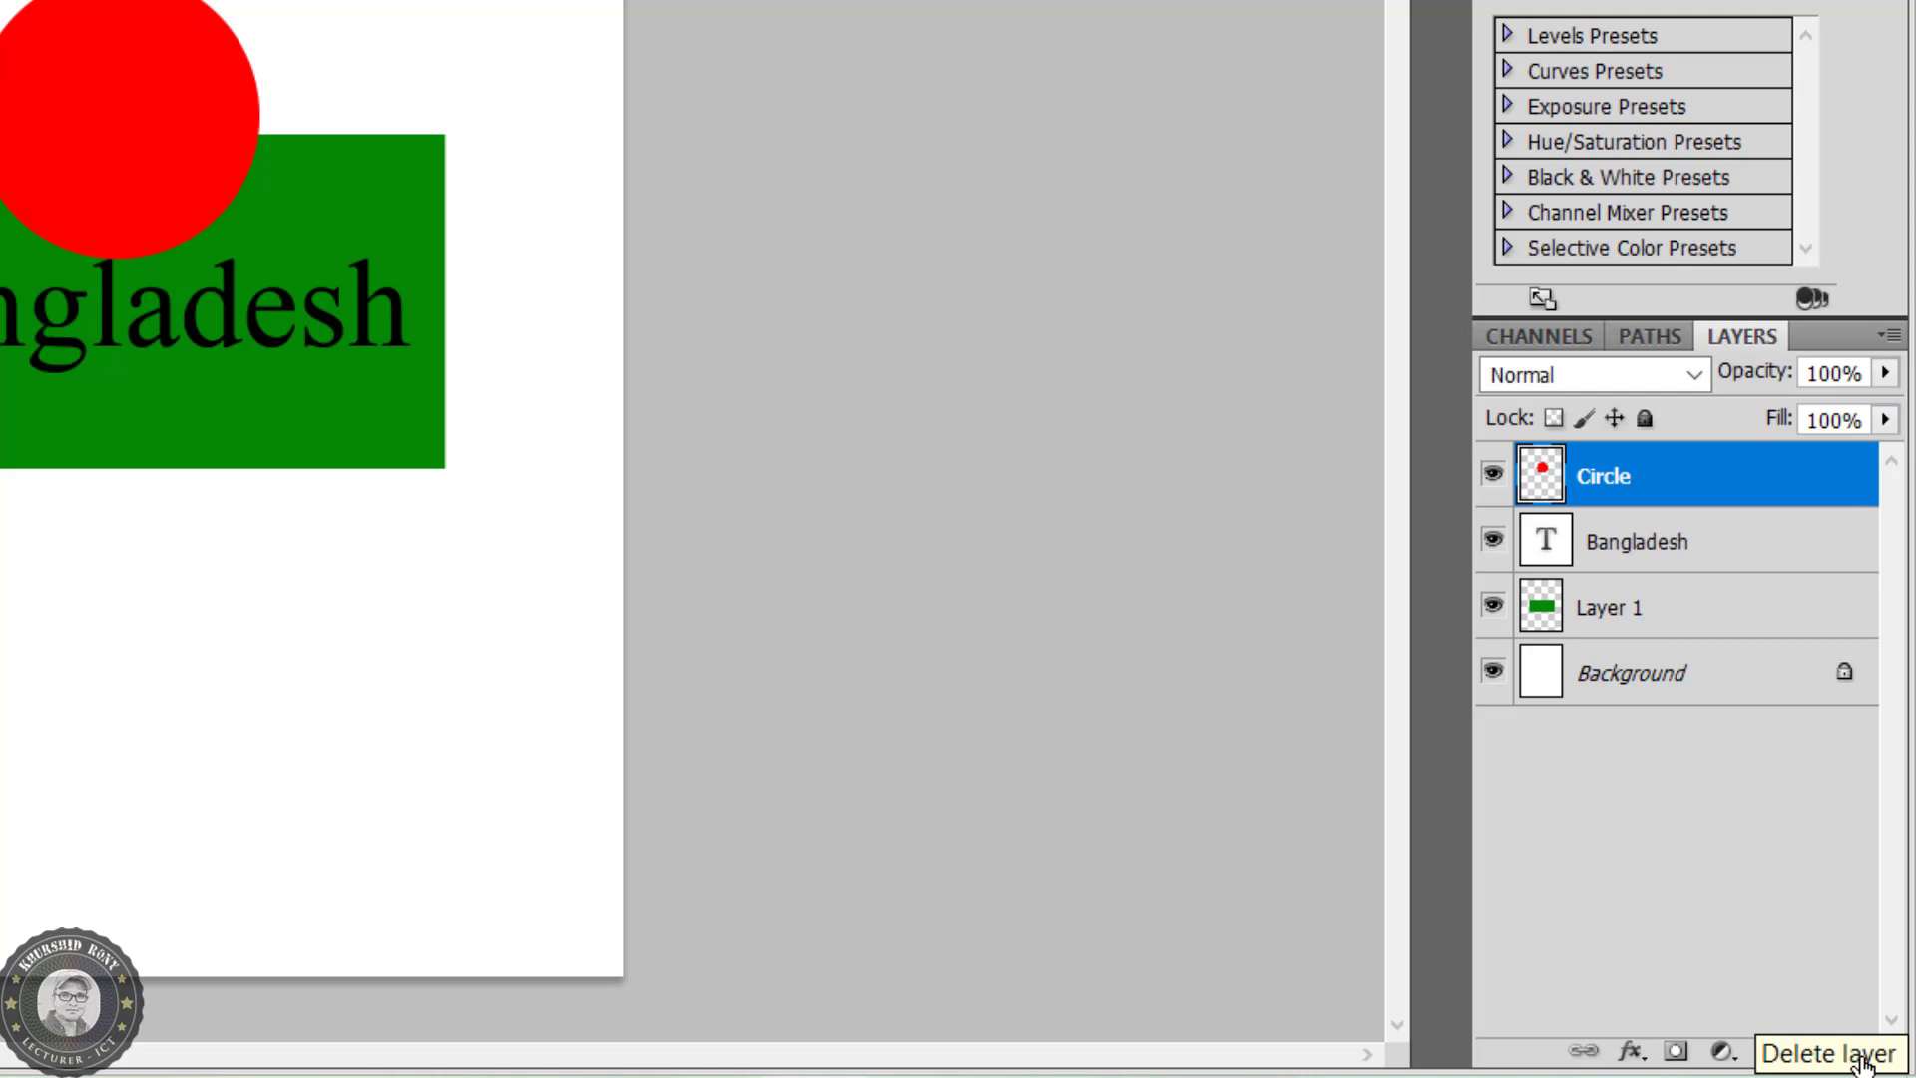
left_click(1859, 1057)
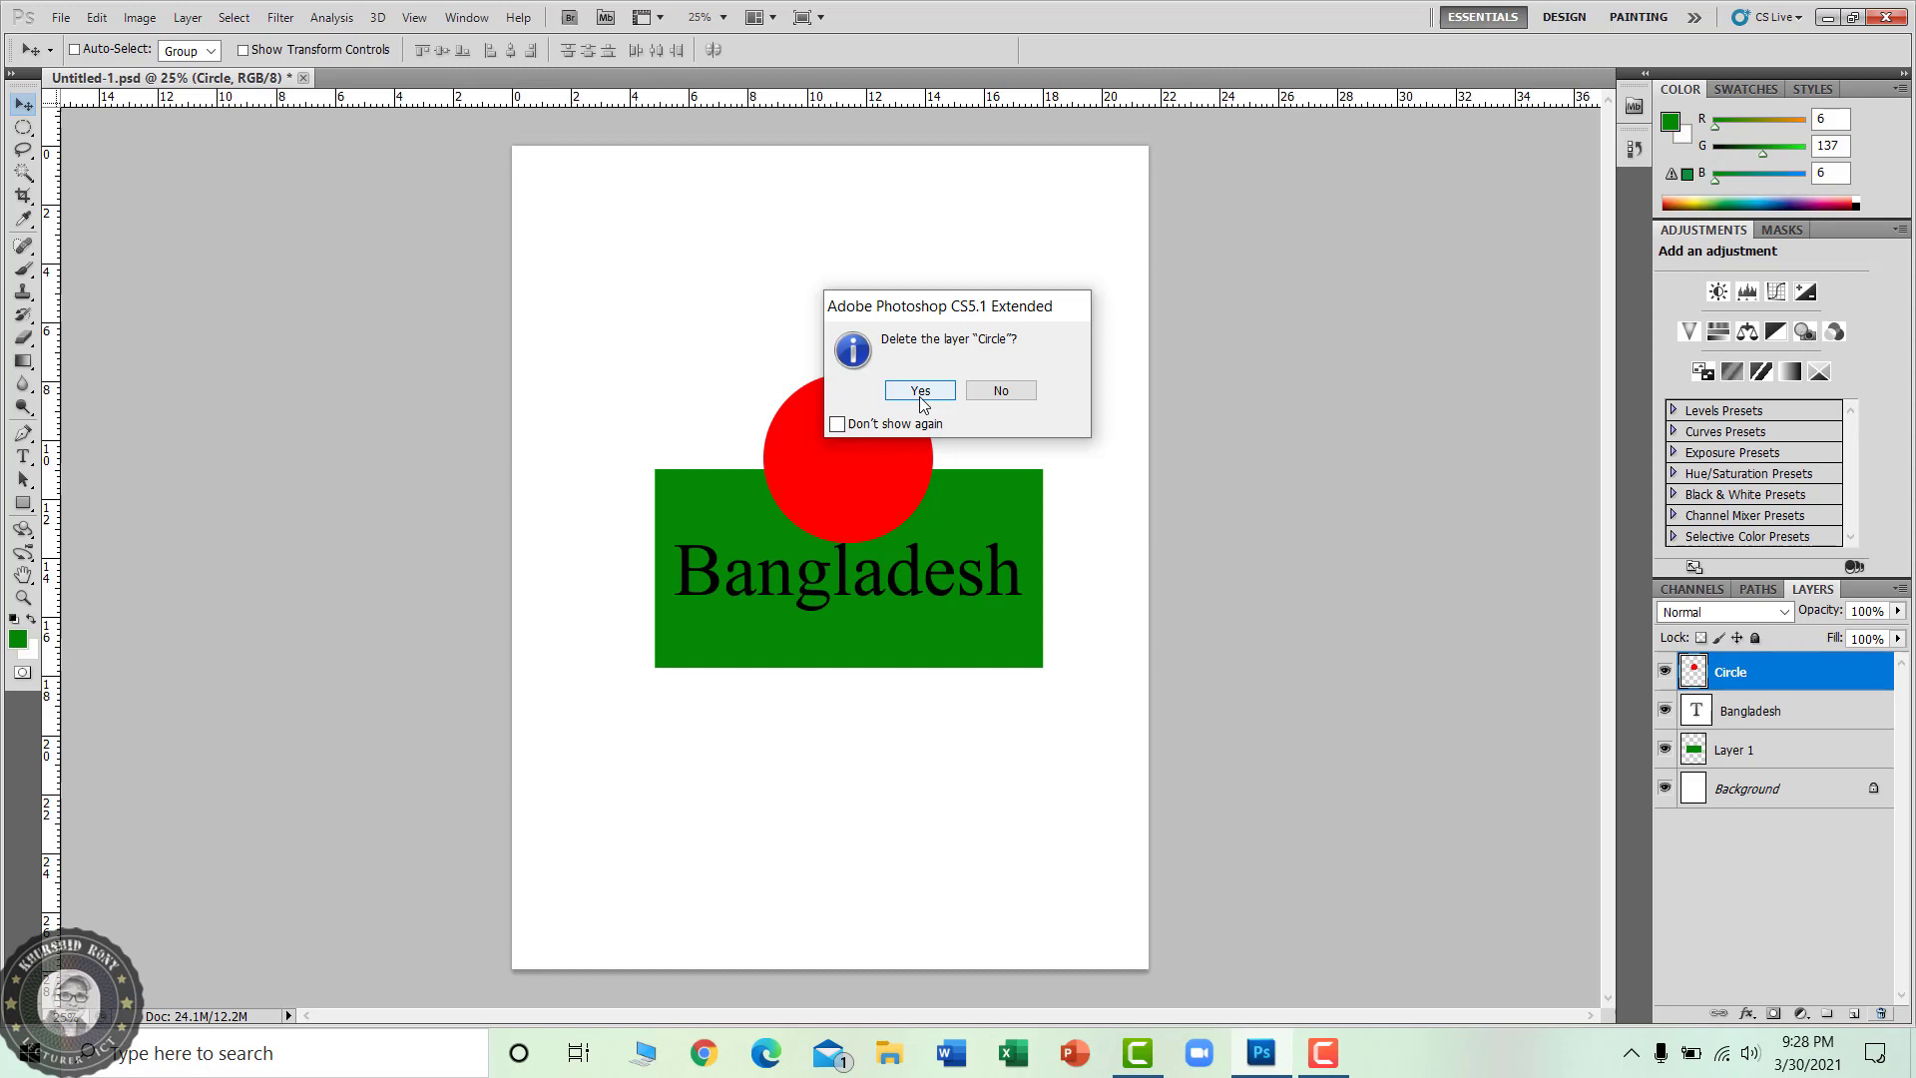
left_click(998, 390)
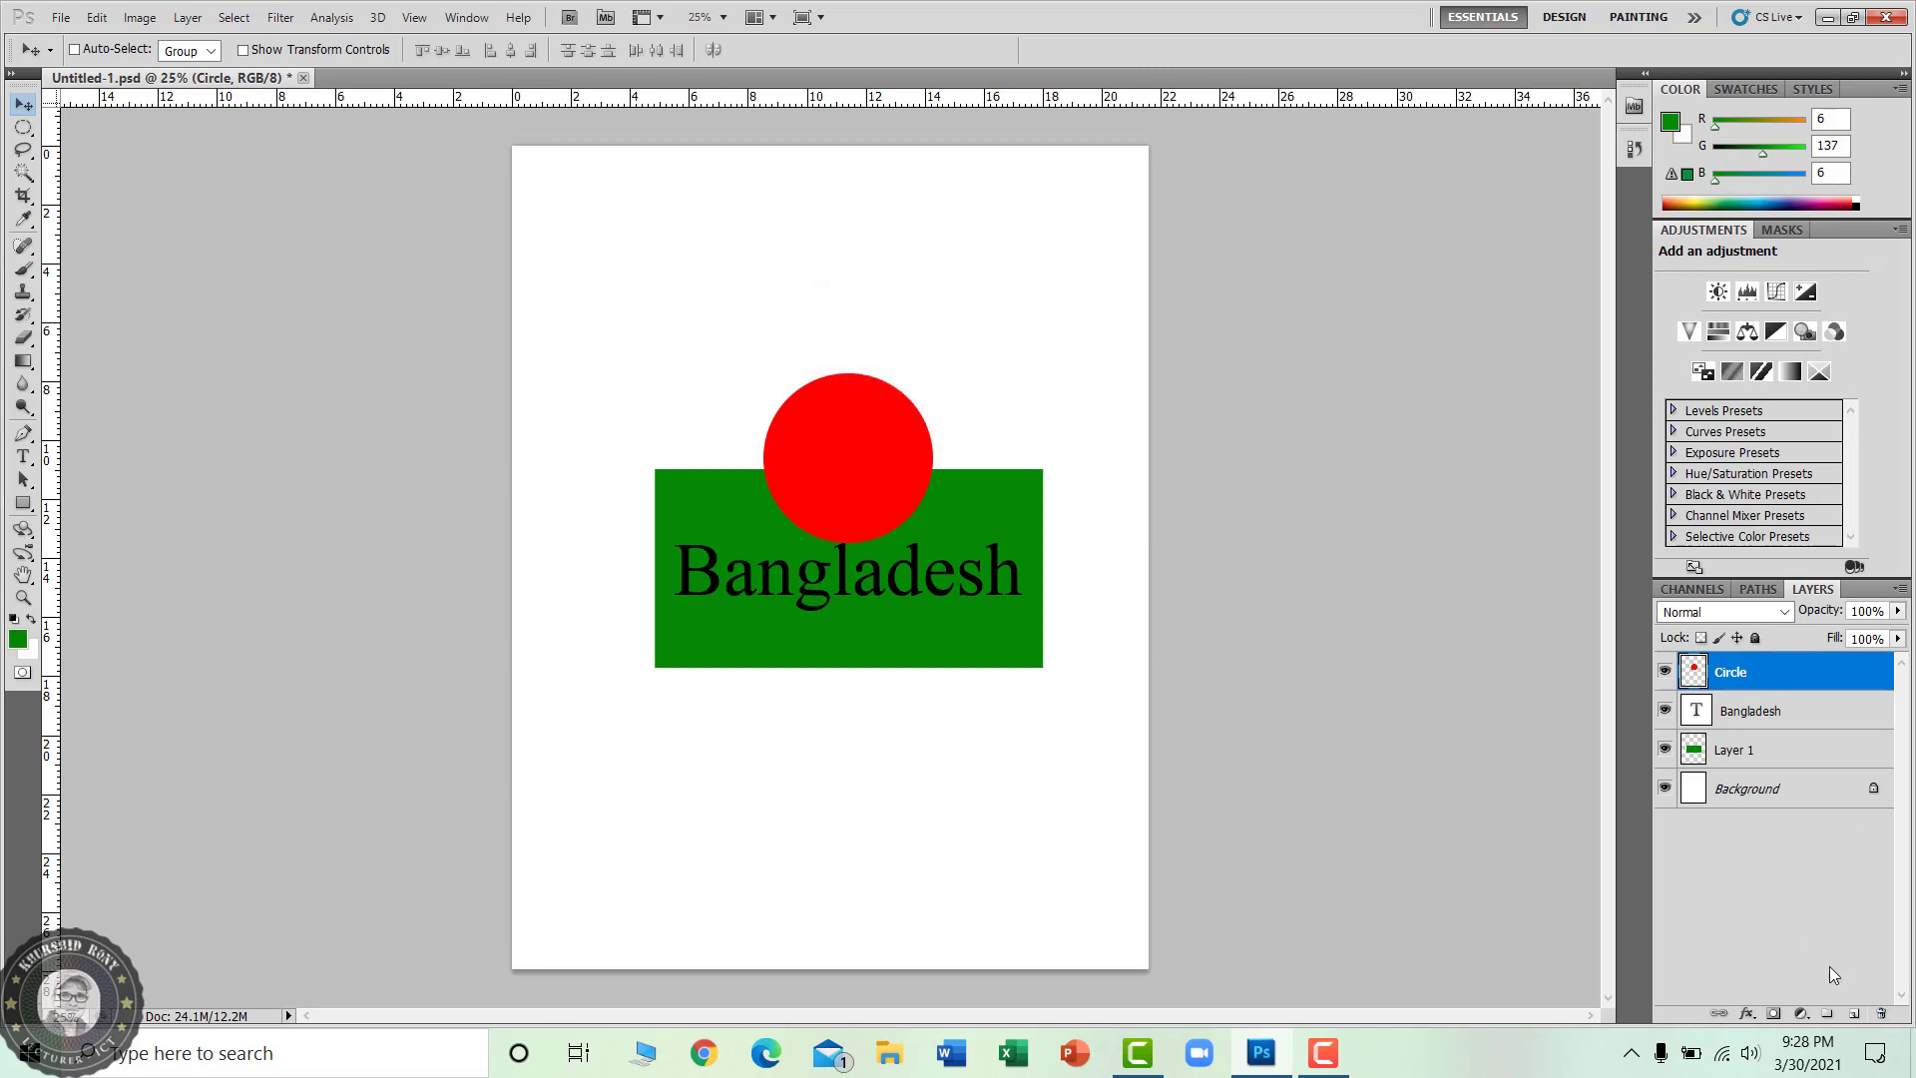
left_click(1881, 1013)
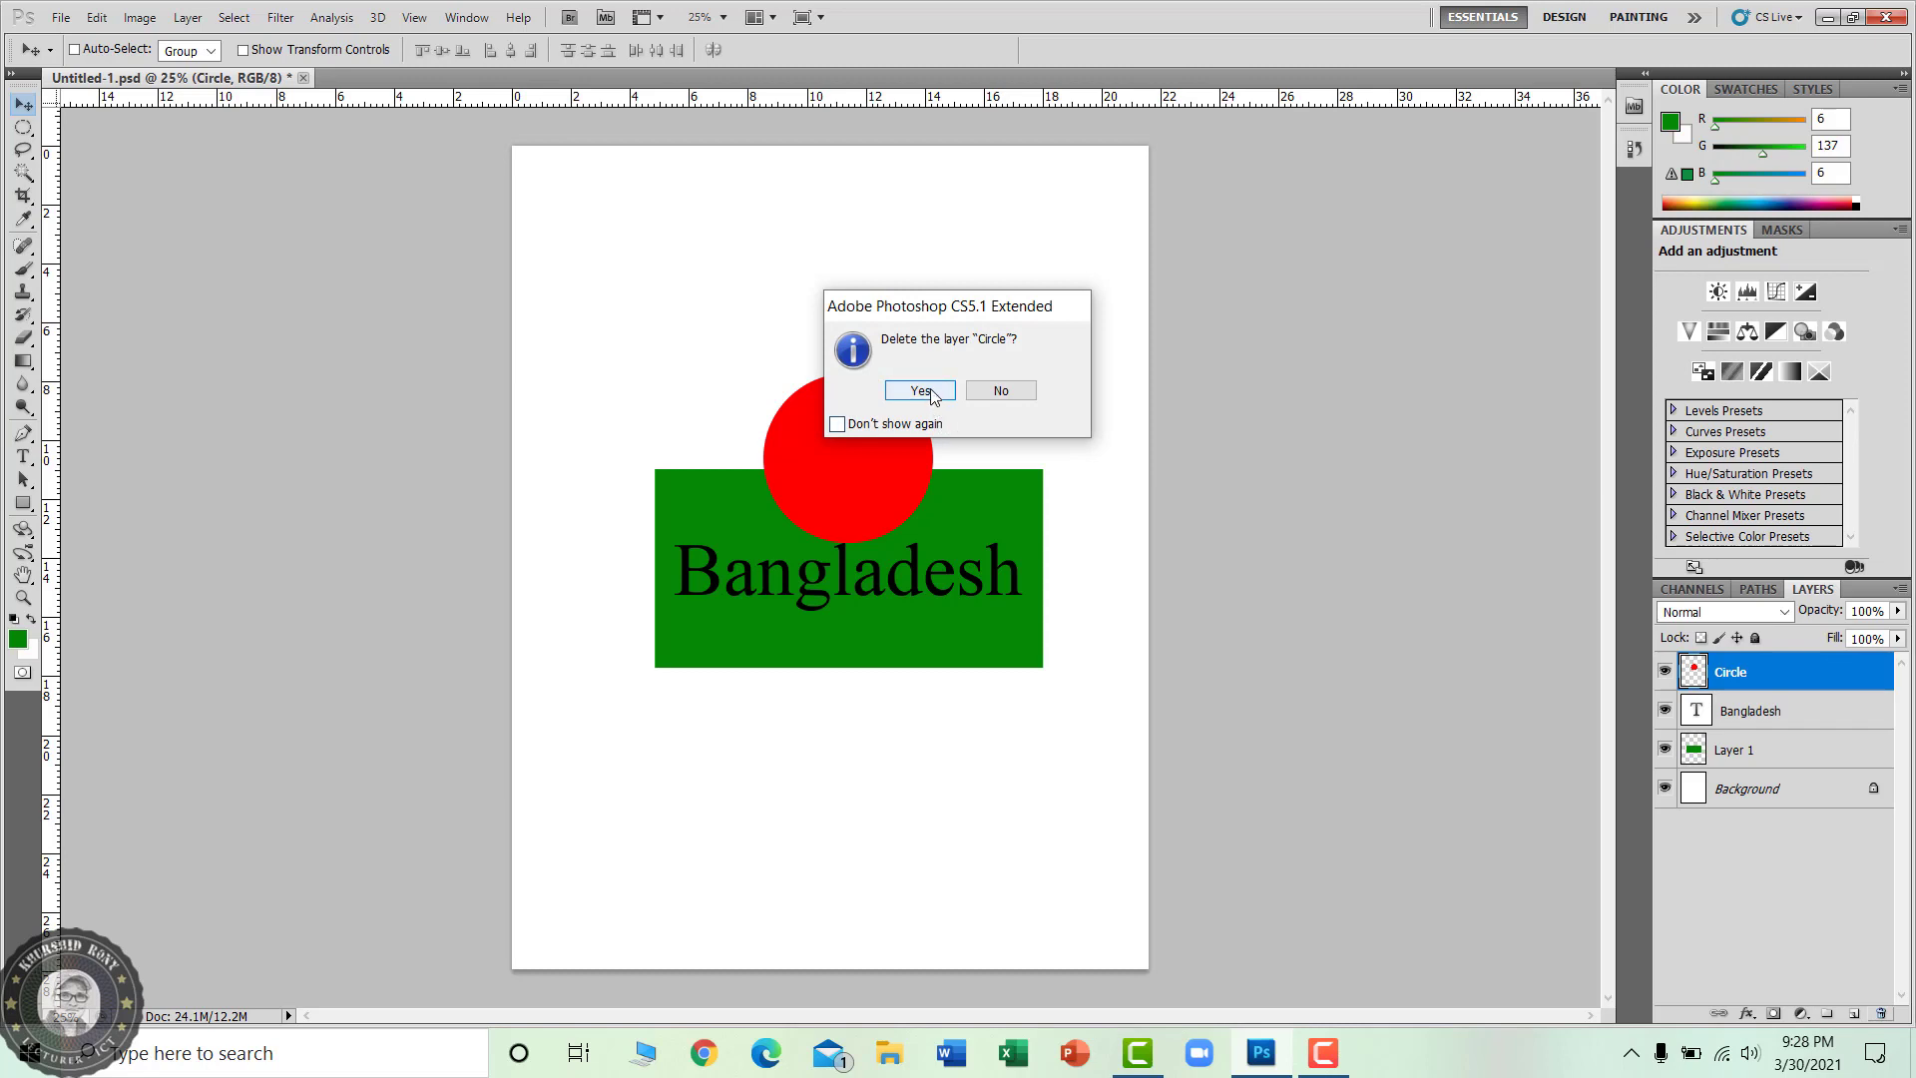
left_click(931, 391)
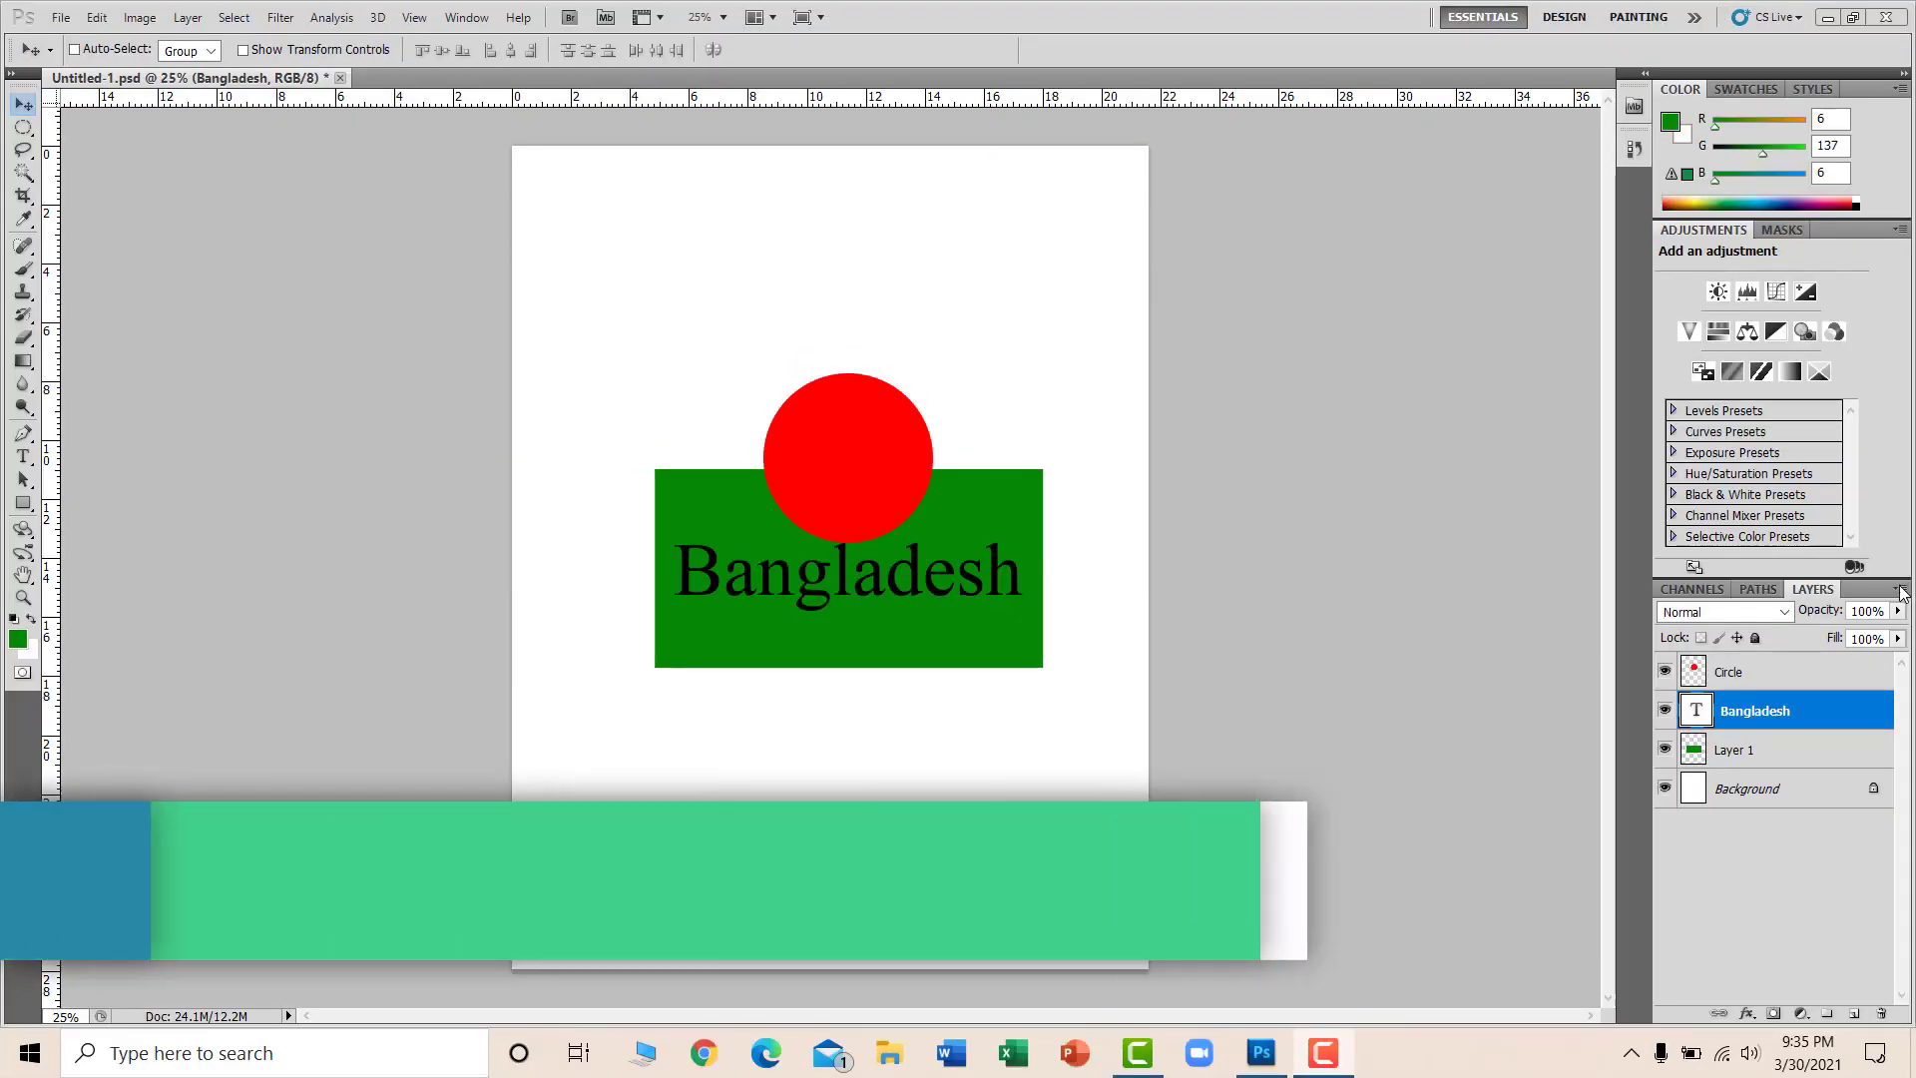
Step: Hide the Circle layer, then apply Merge Visible and undo it so all layers stay separate
left_click(1899, 593)
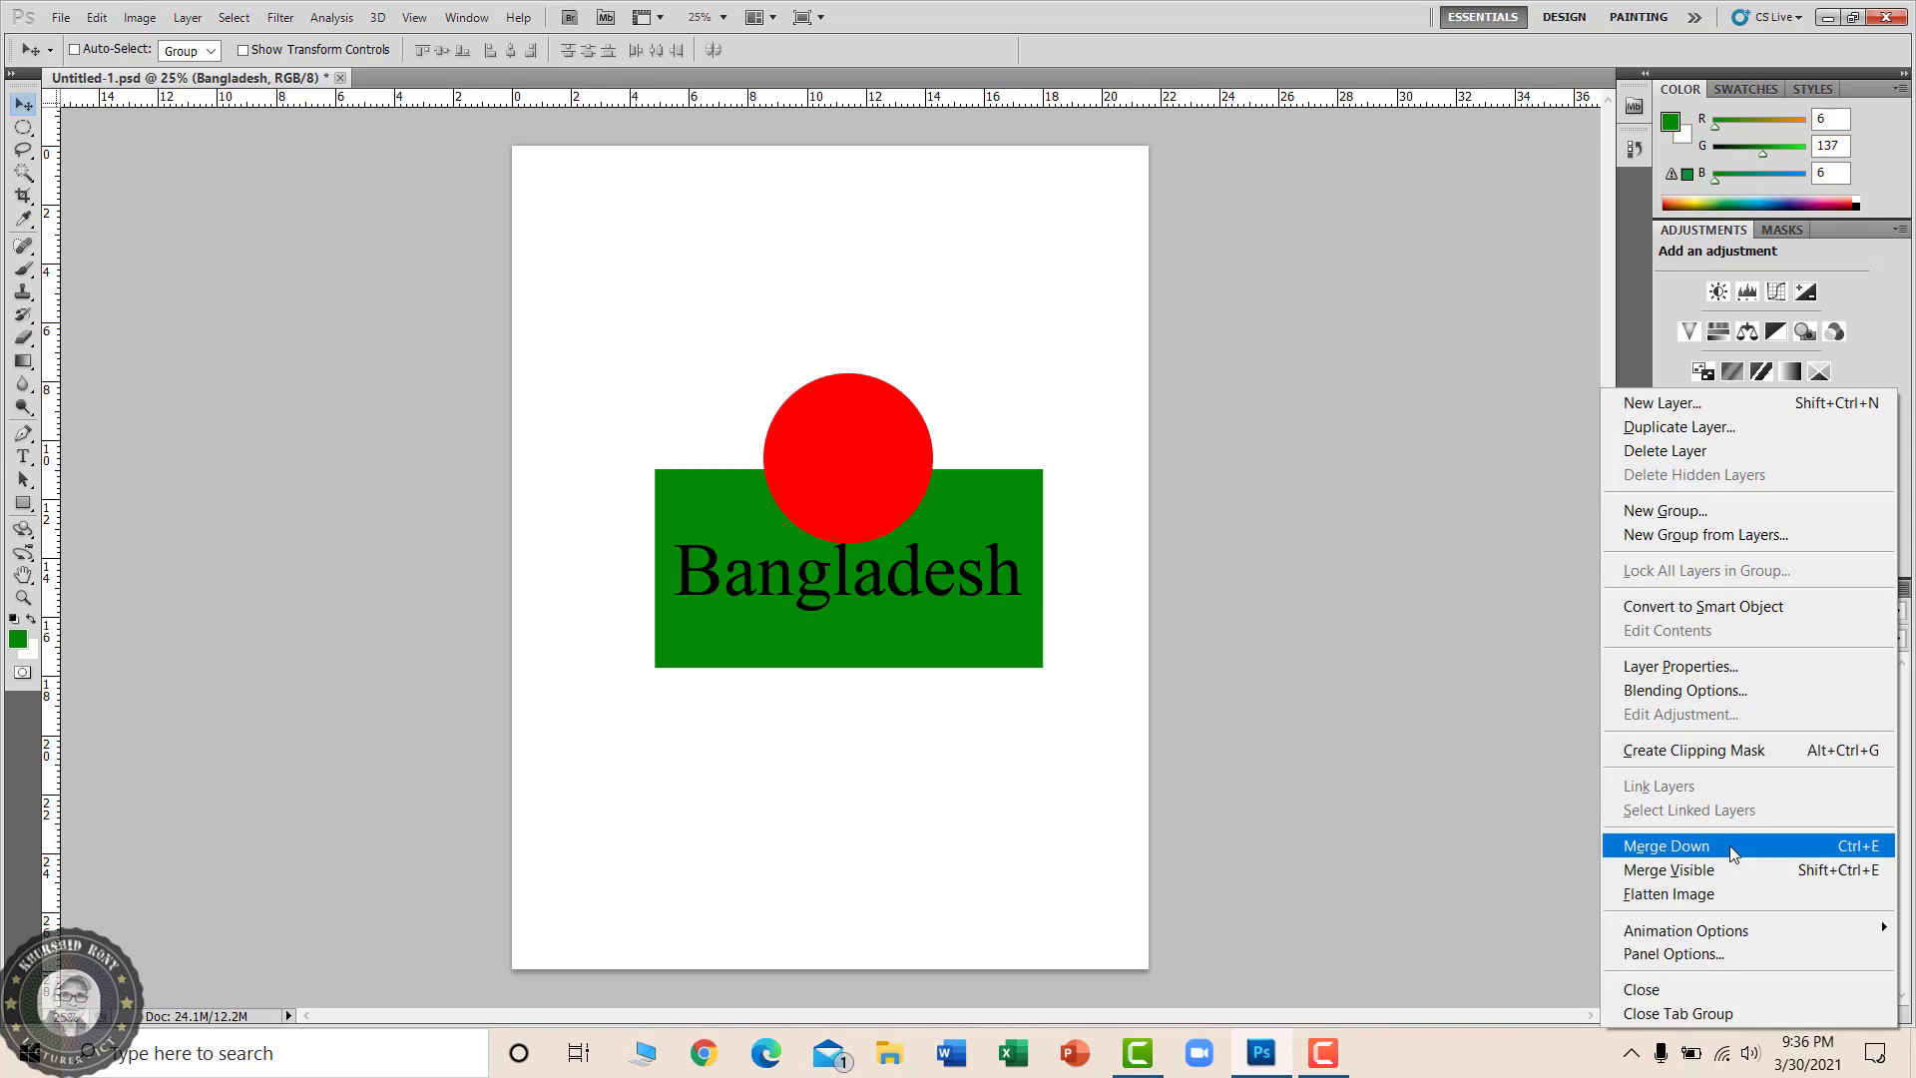
left_click(1398, 726)
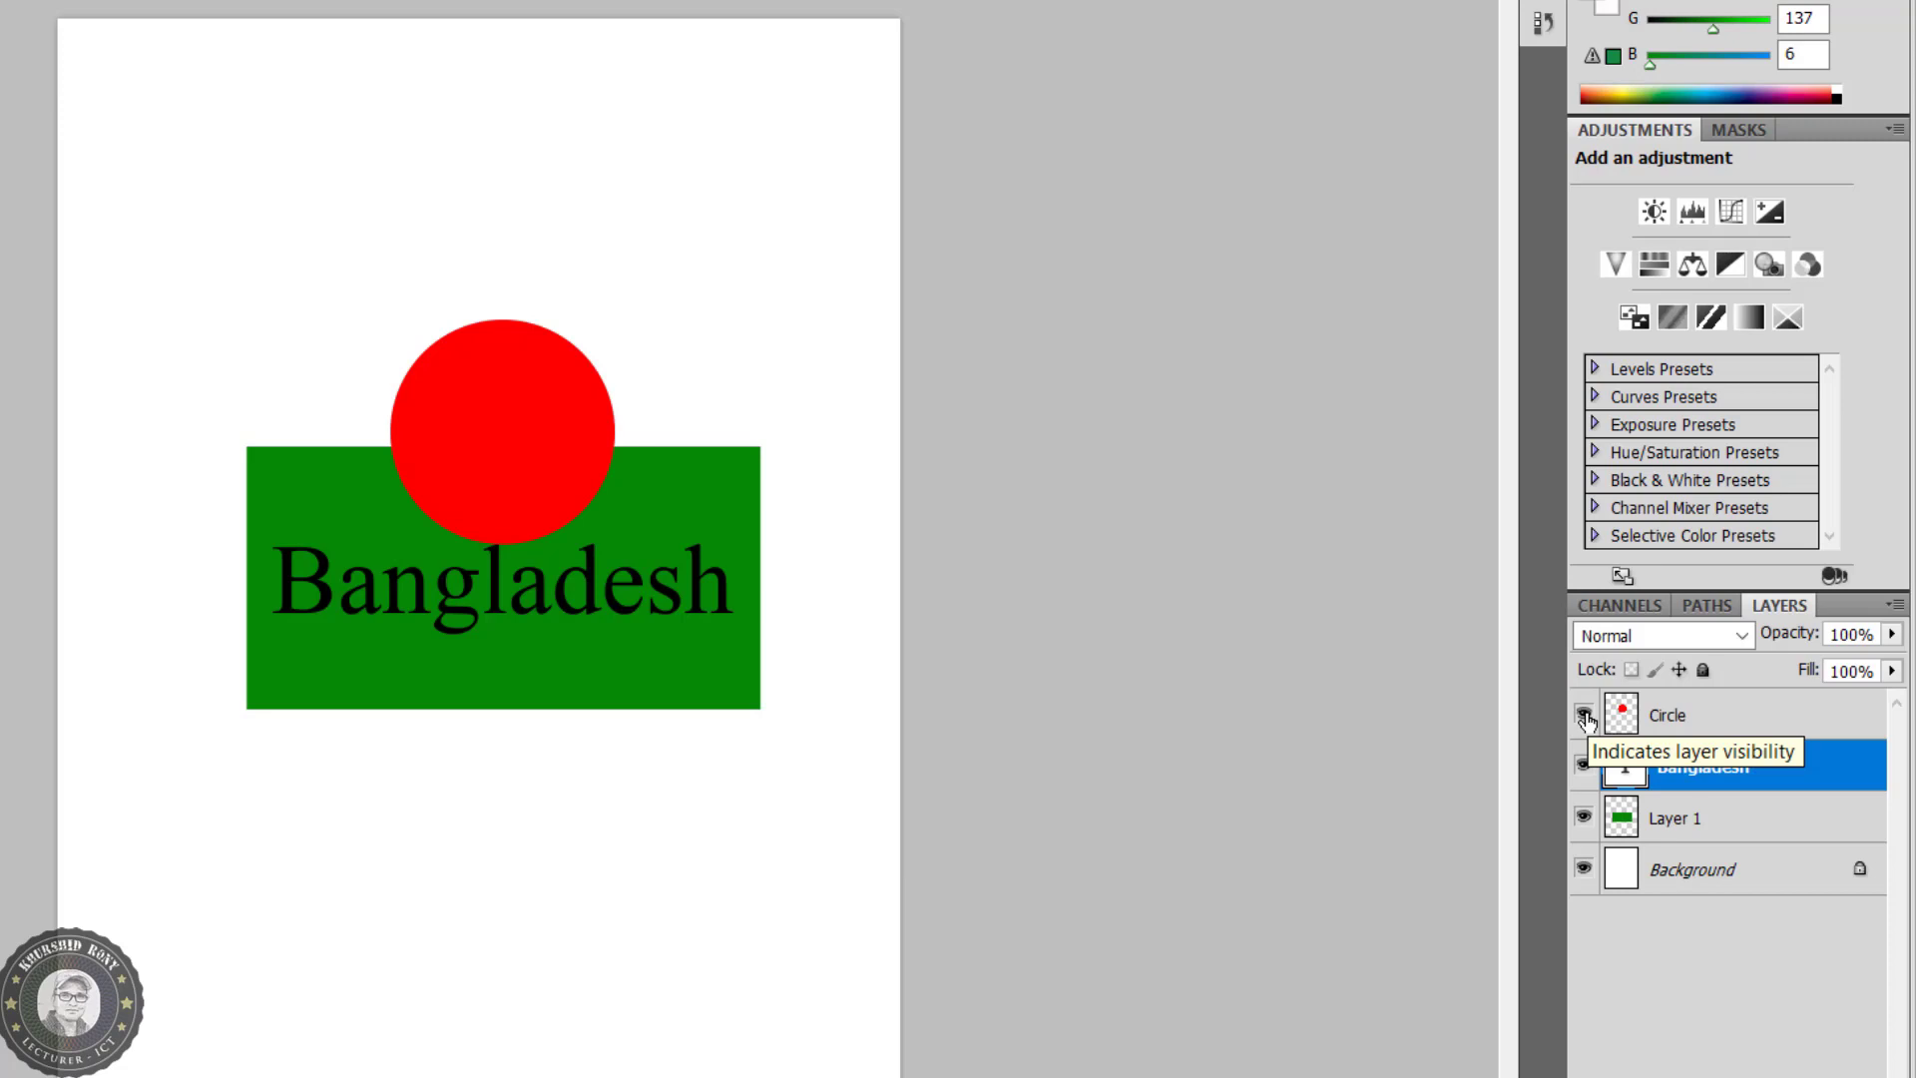
left_click(1584, 716)
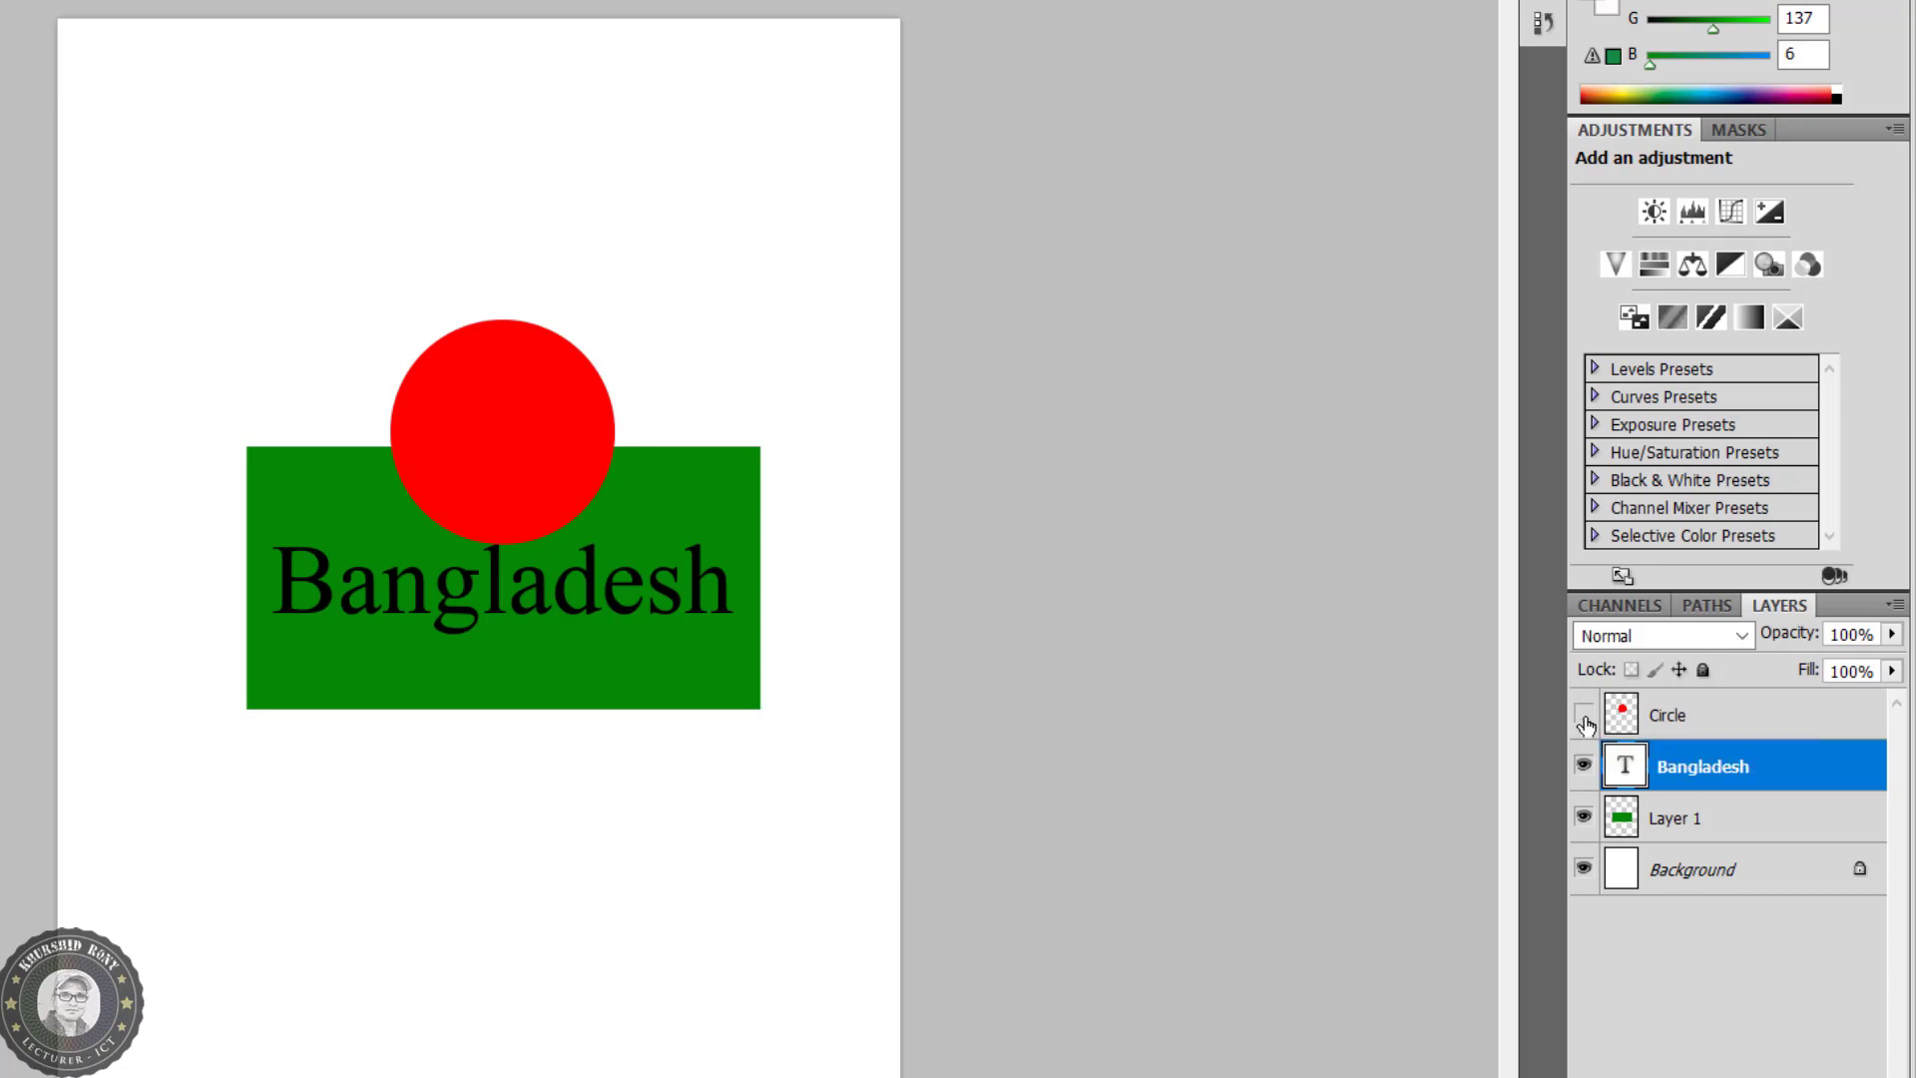
left_click(1893, 606)
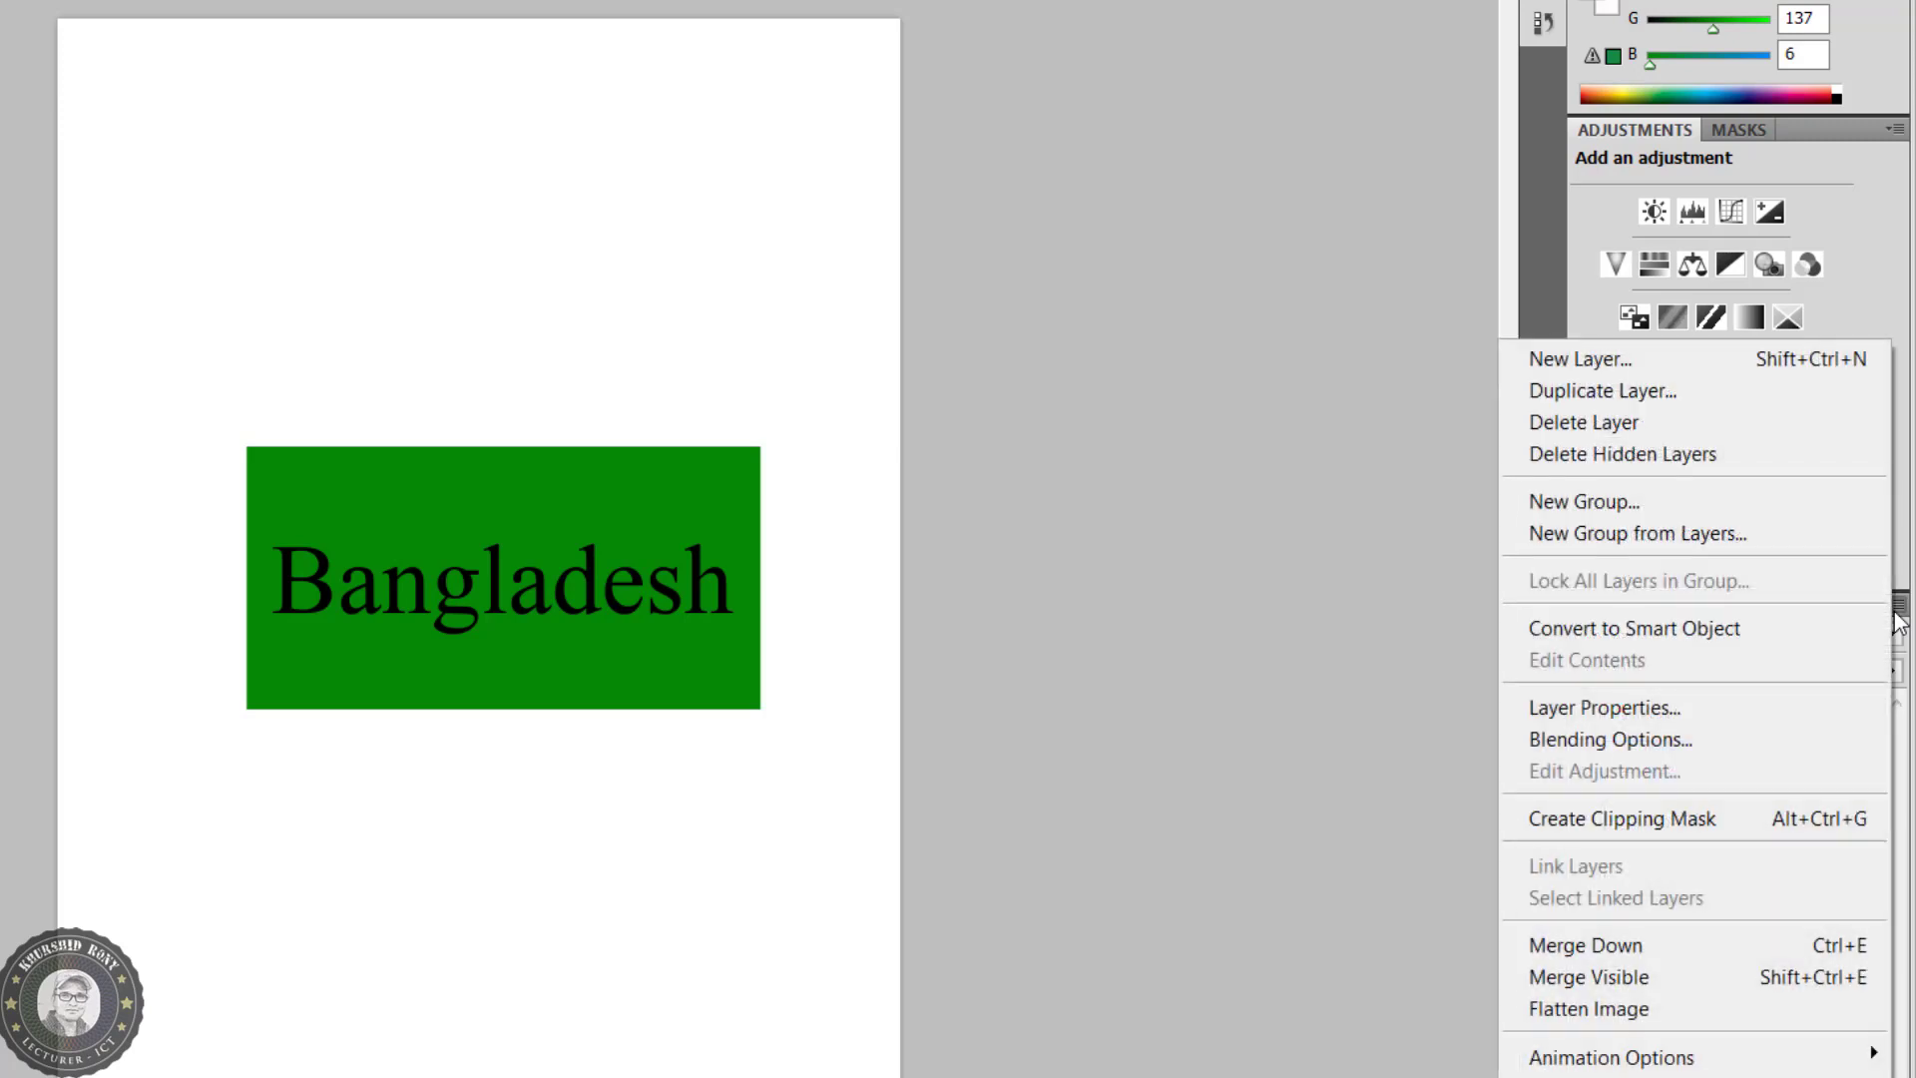
left_click(1645, 978)
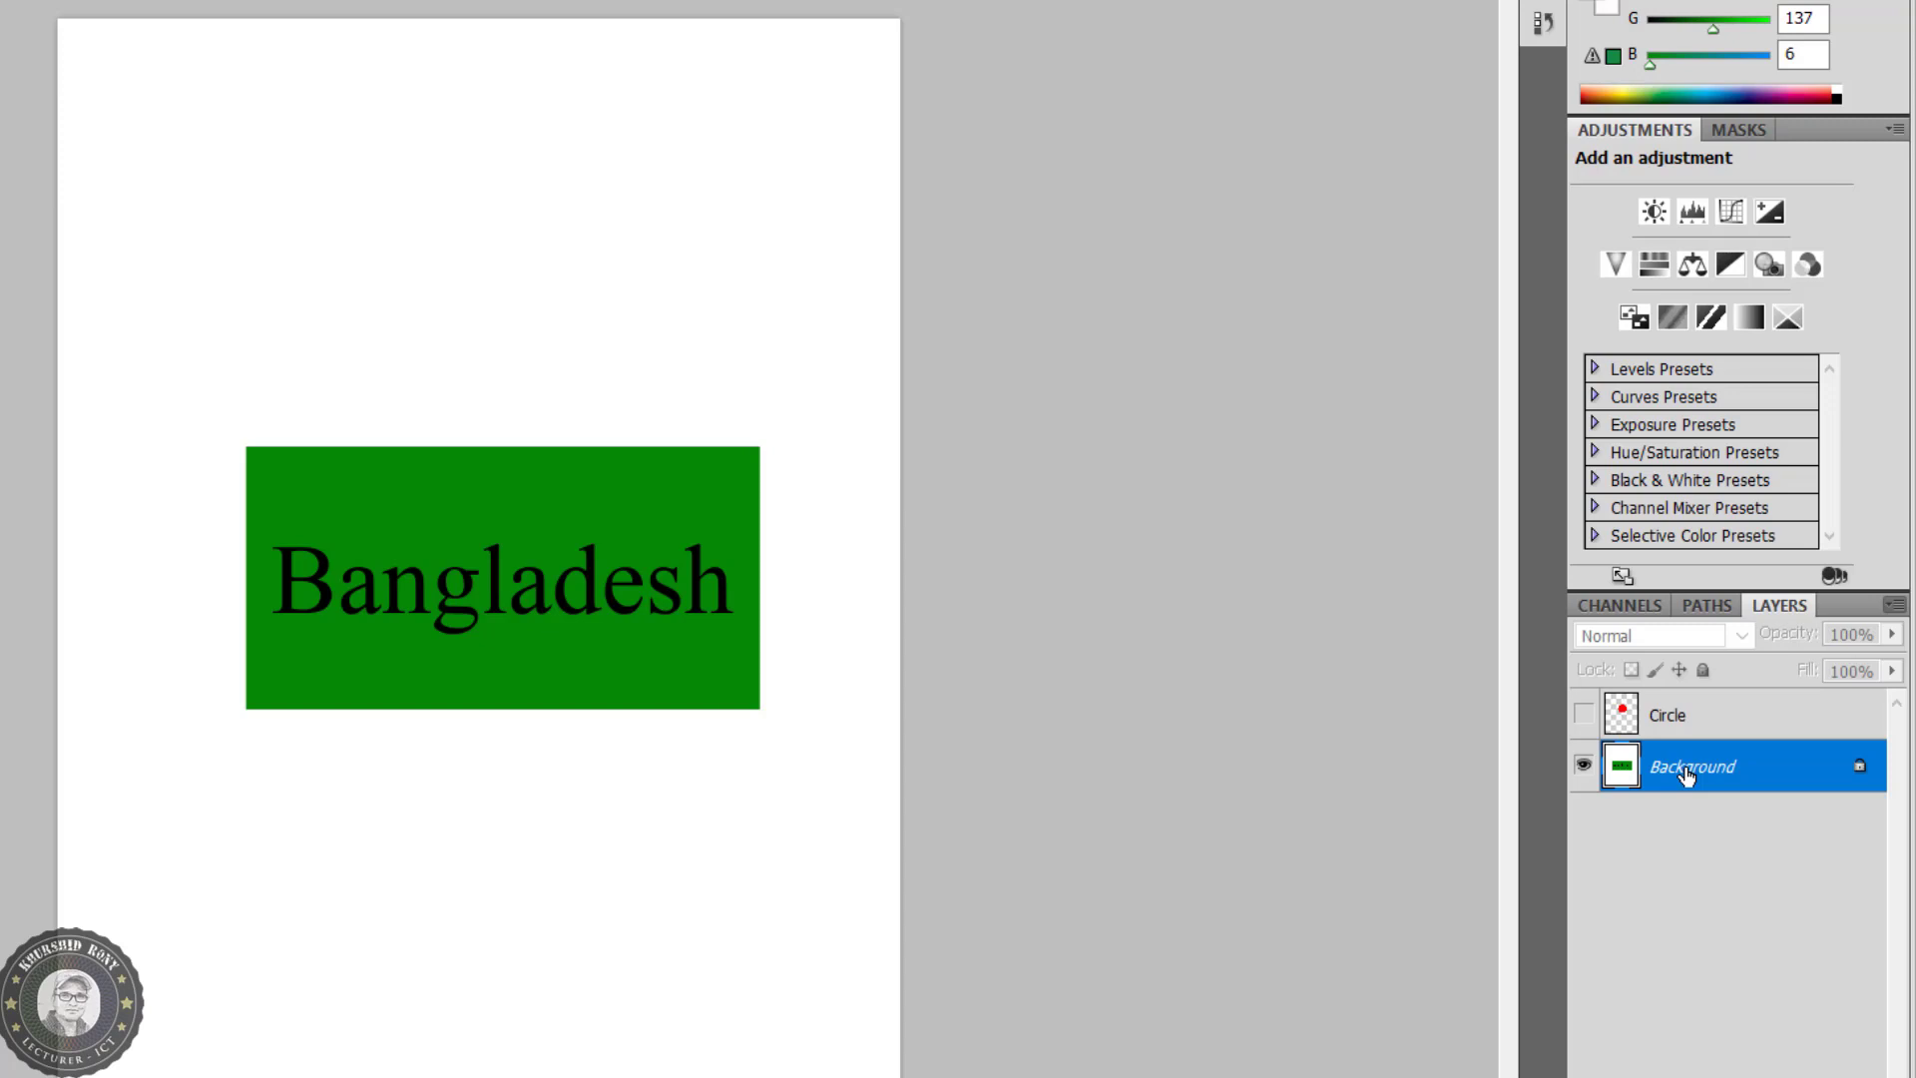
key("ctrl+z")
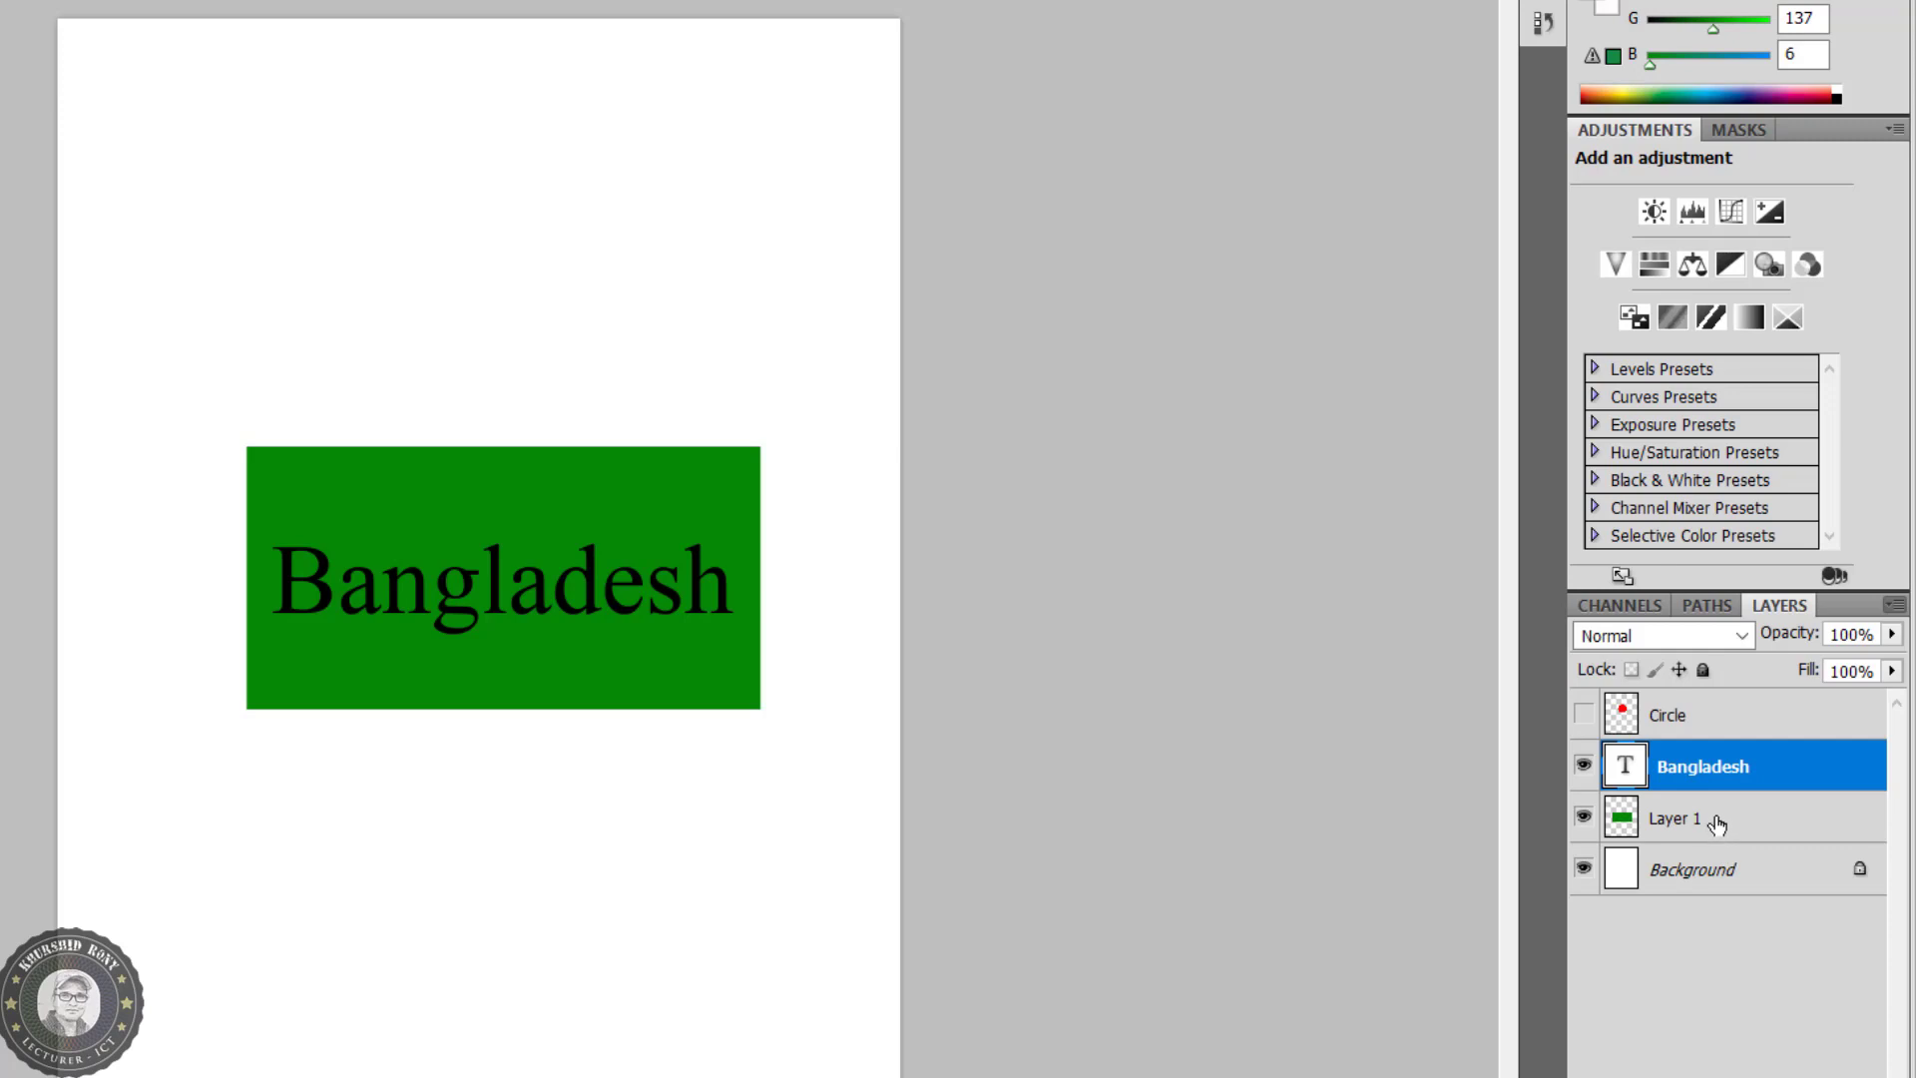
left_click(1710, 817)
left_click(1695, 771)
left_click(1893, 607)
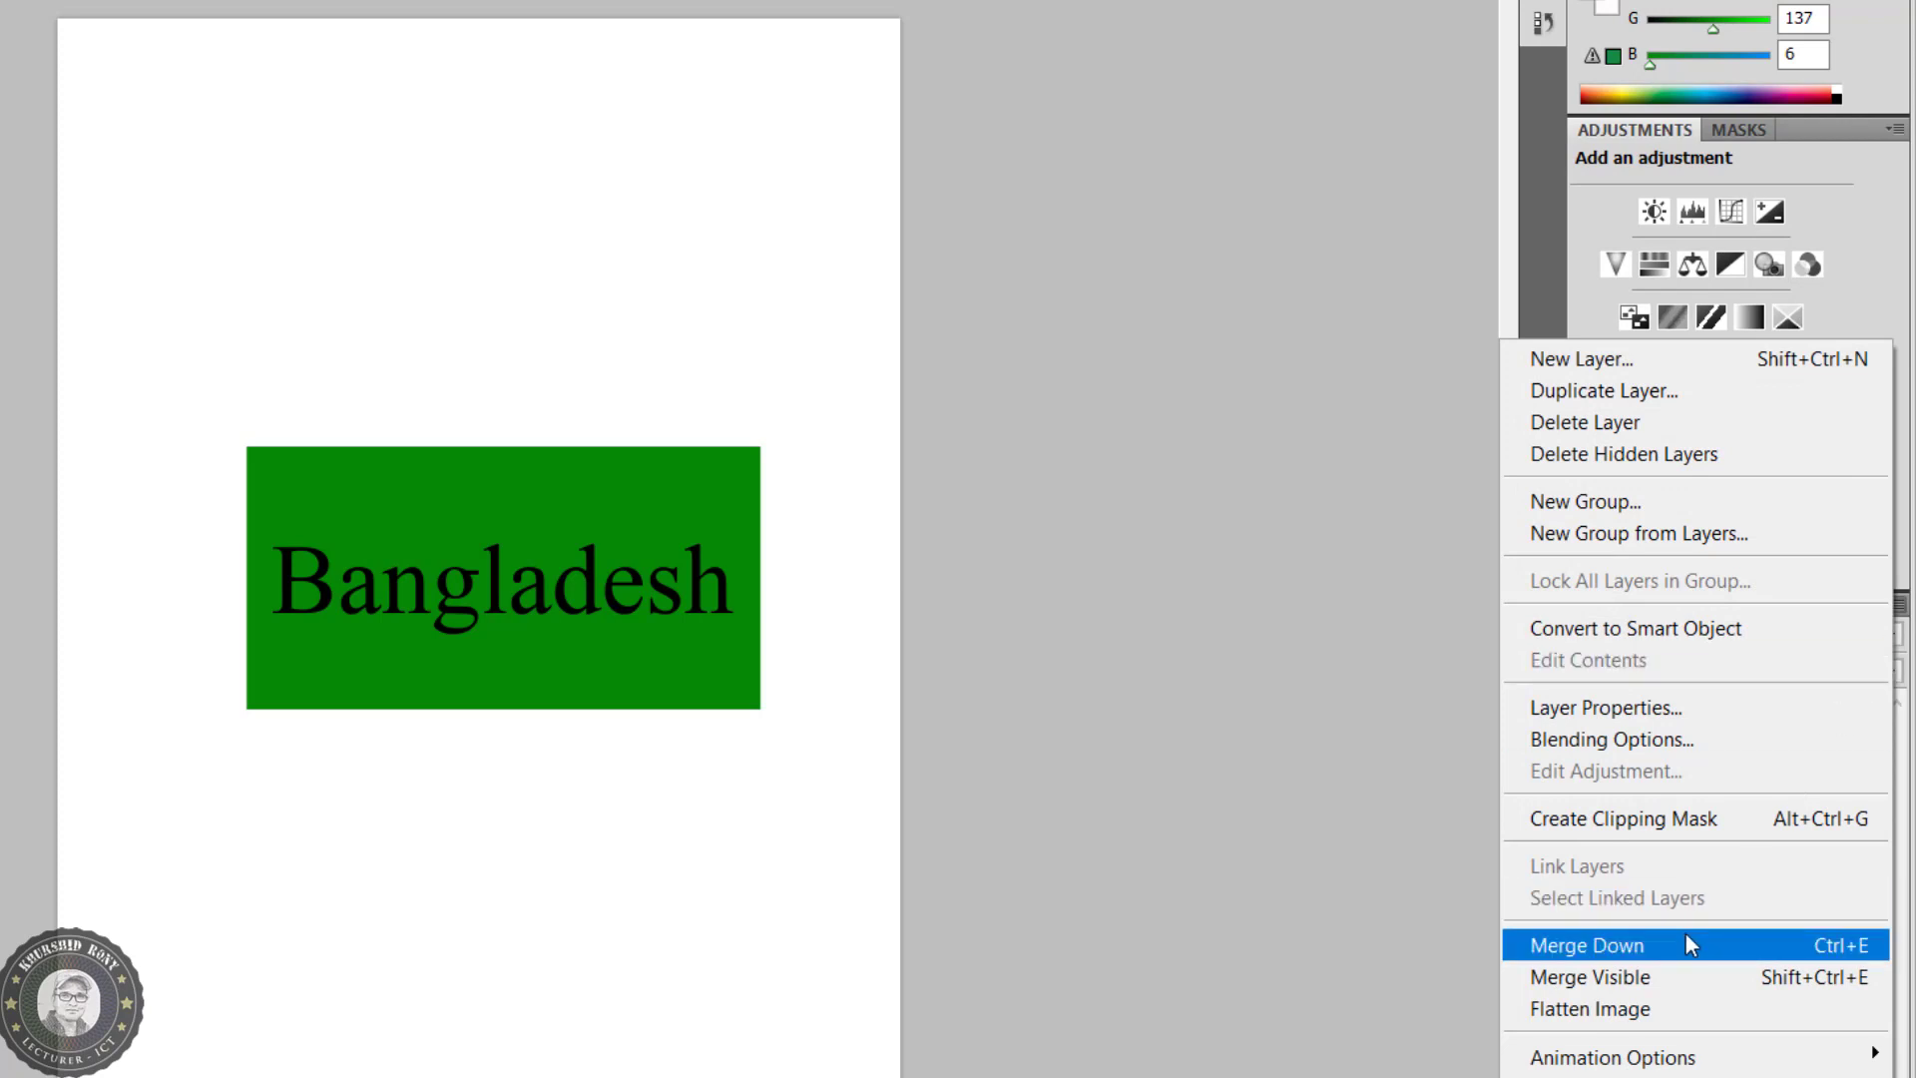
left_click(1685, 940)
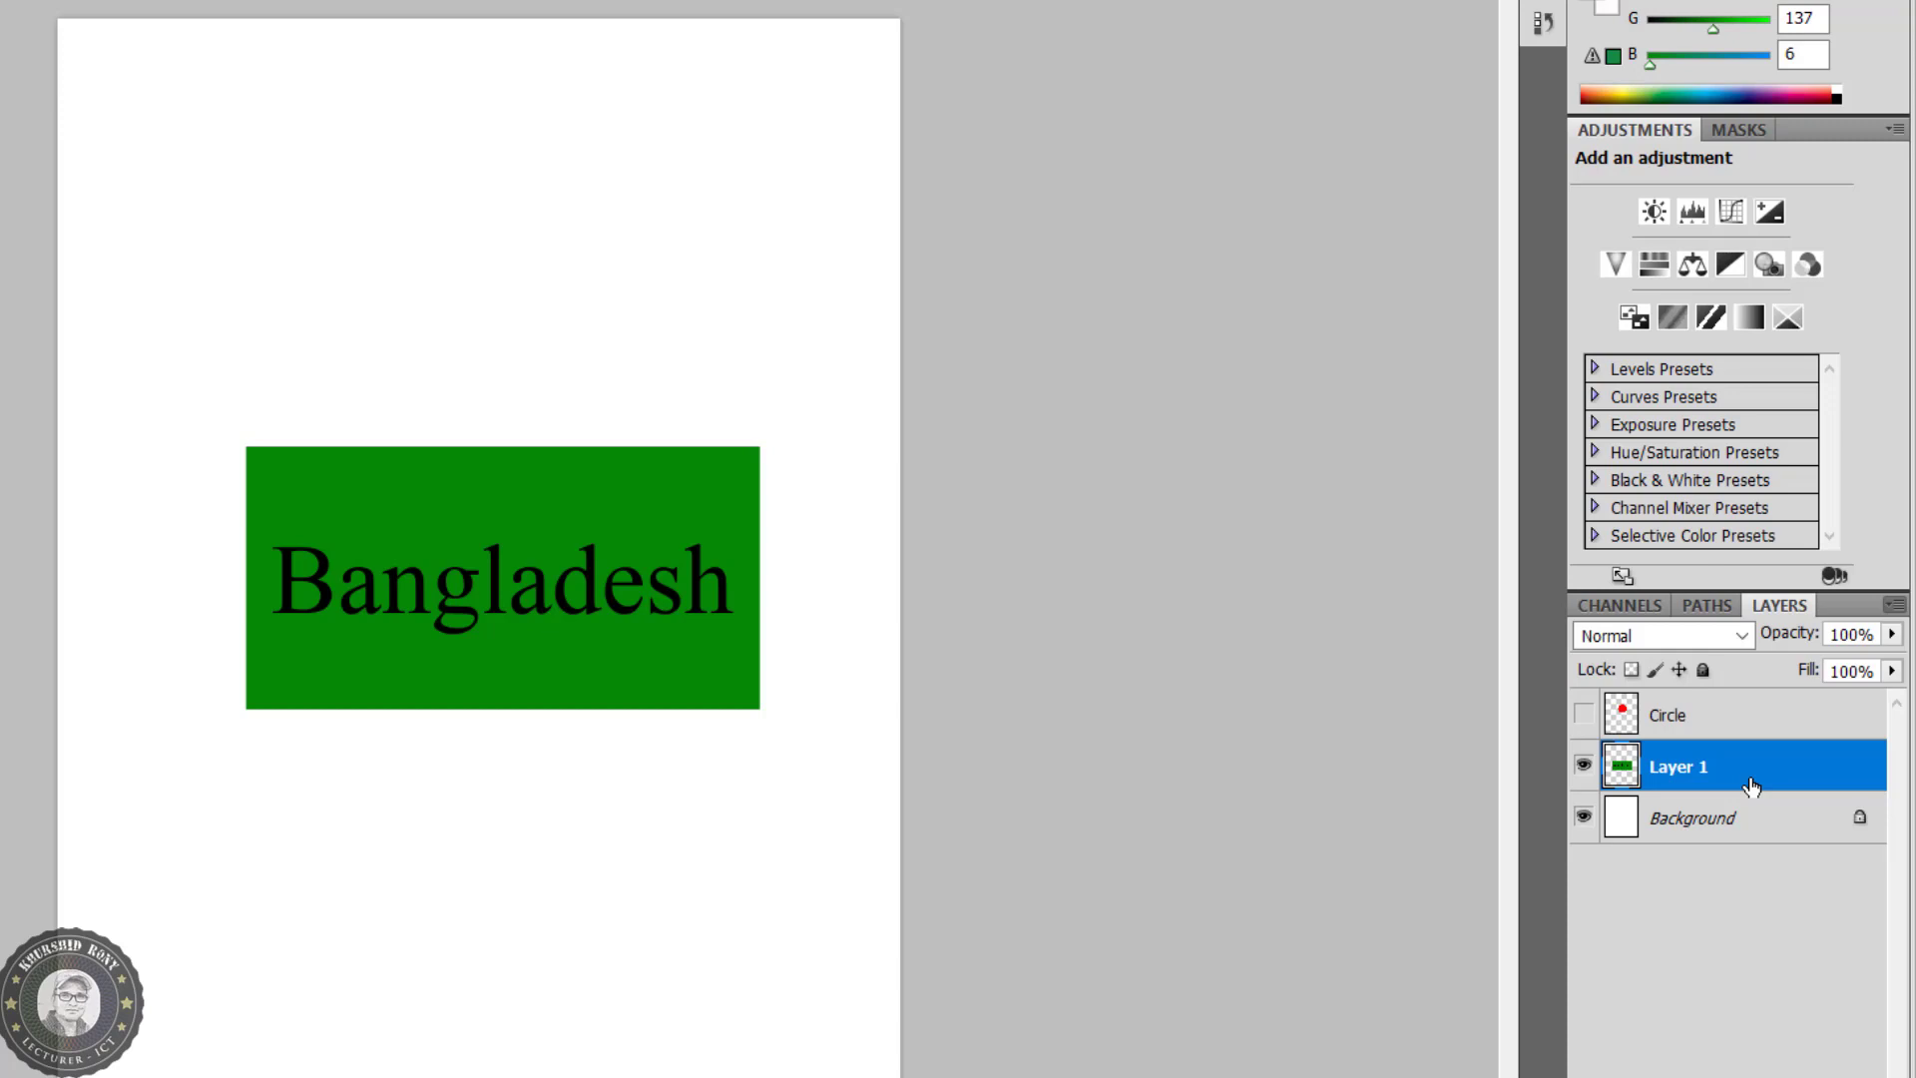
key("ctrl+z")
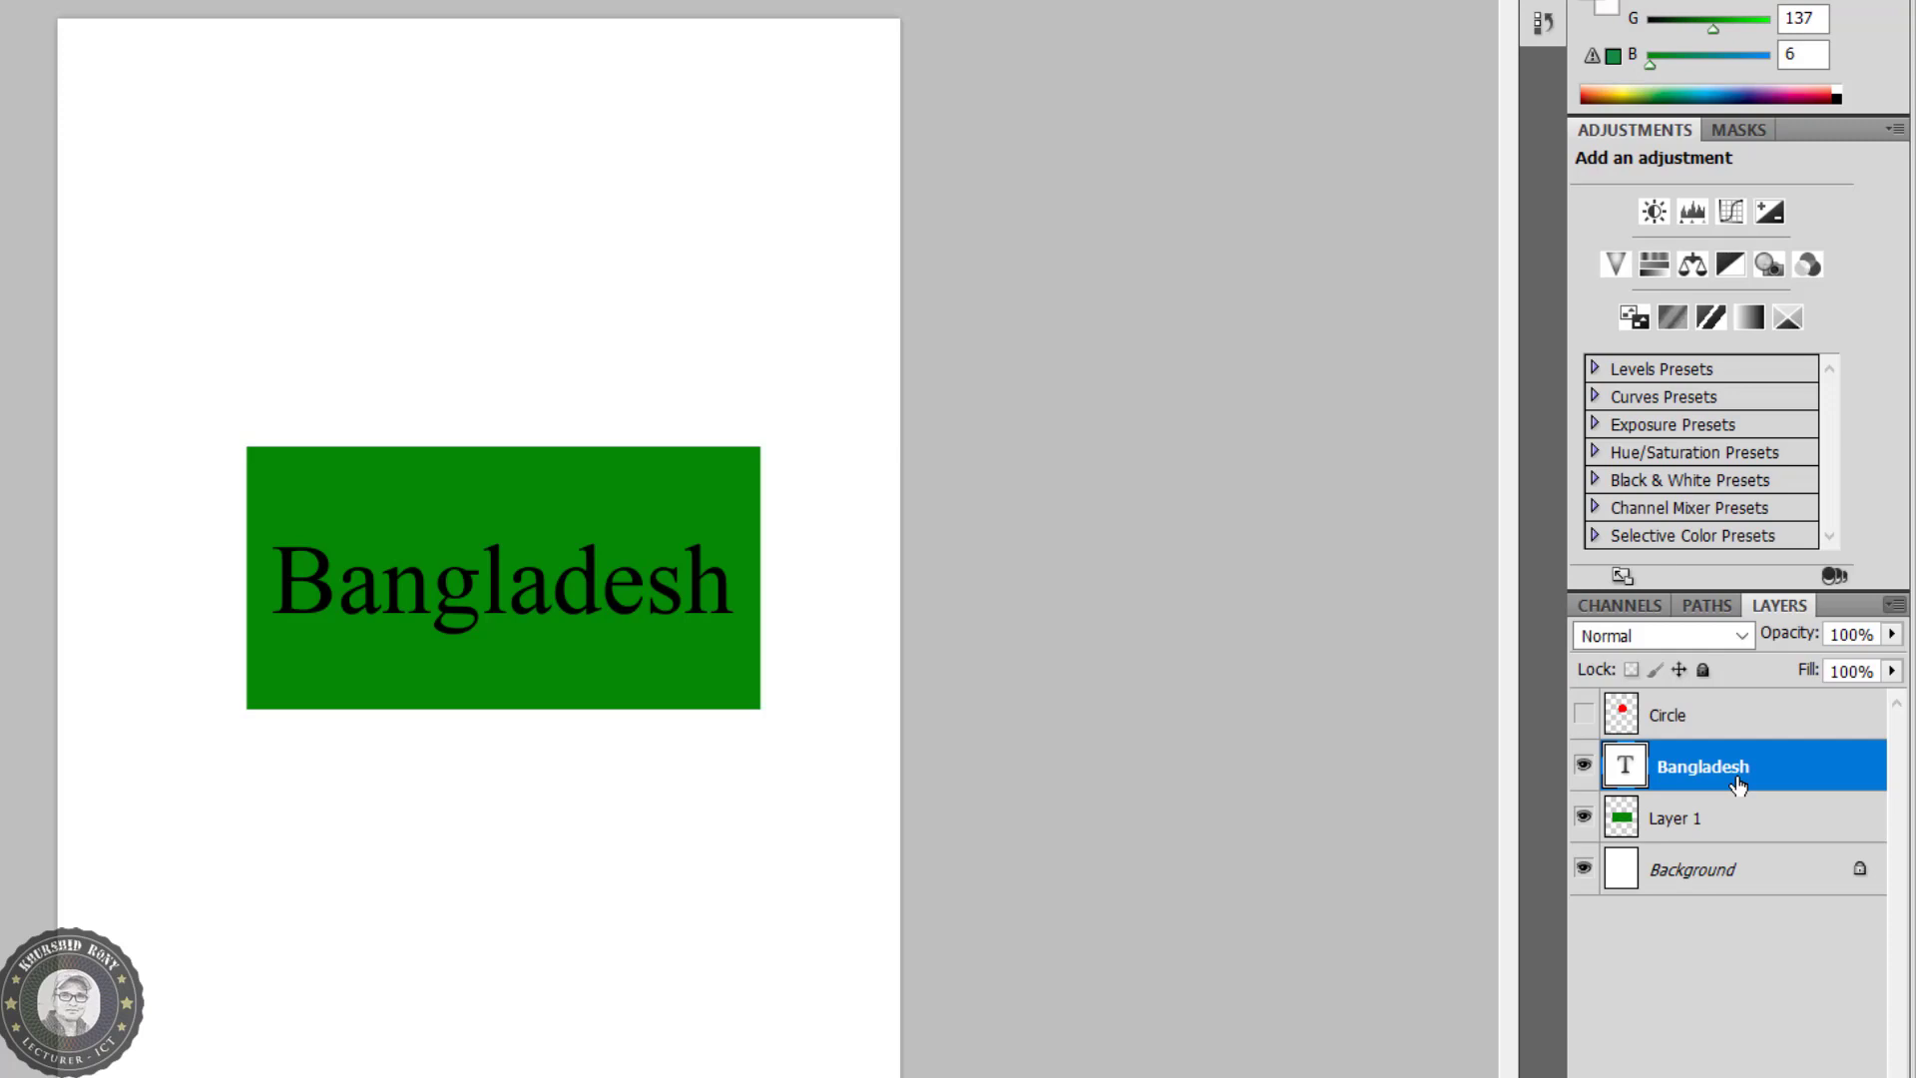
left_click(1584, 715)
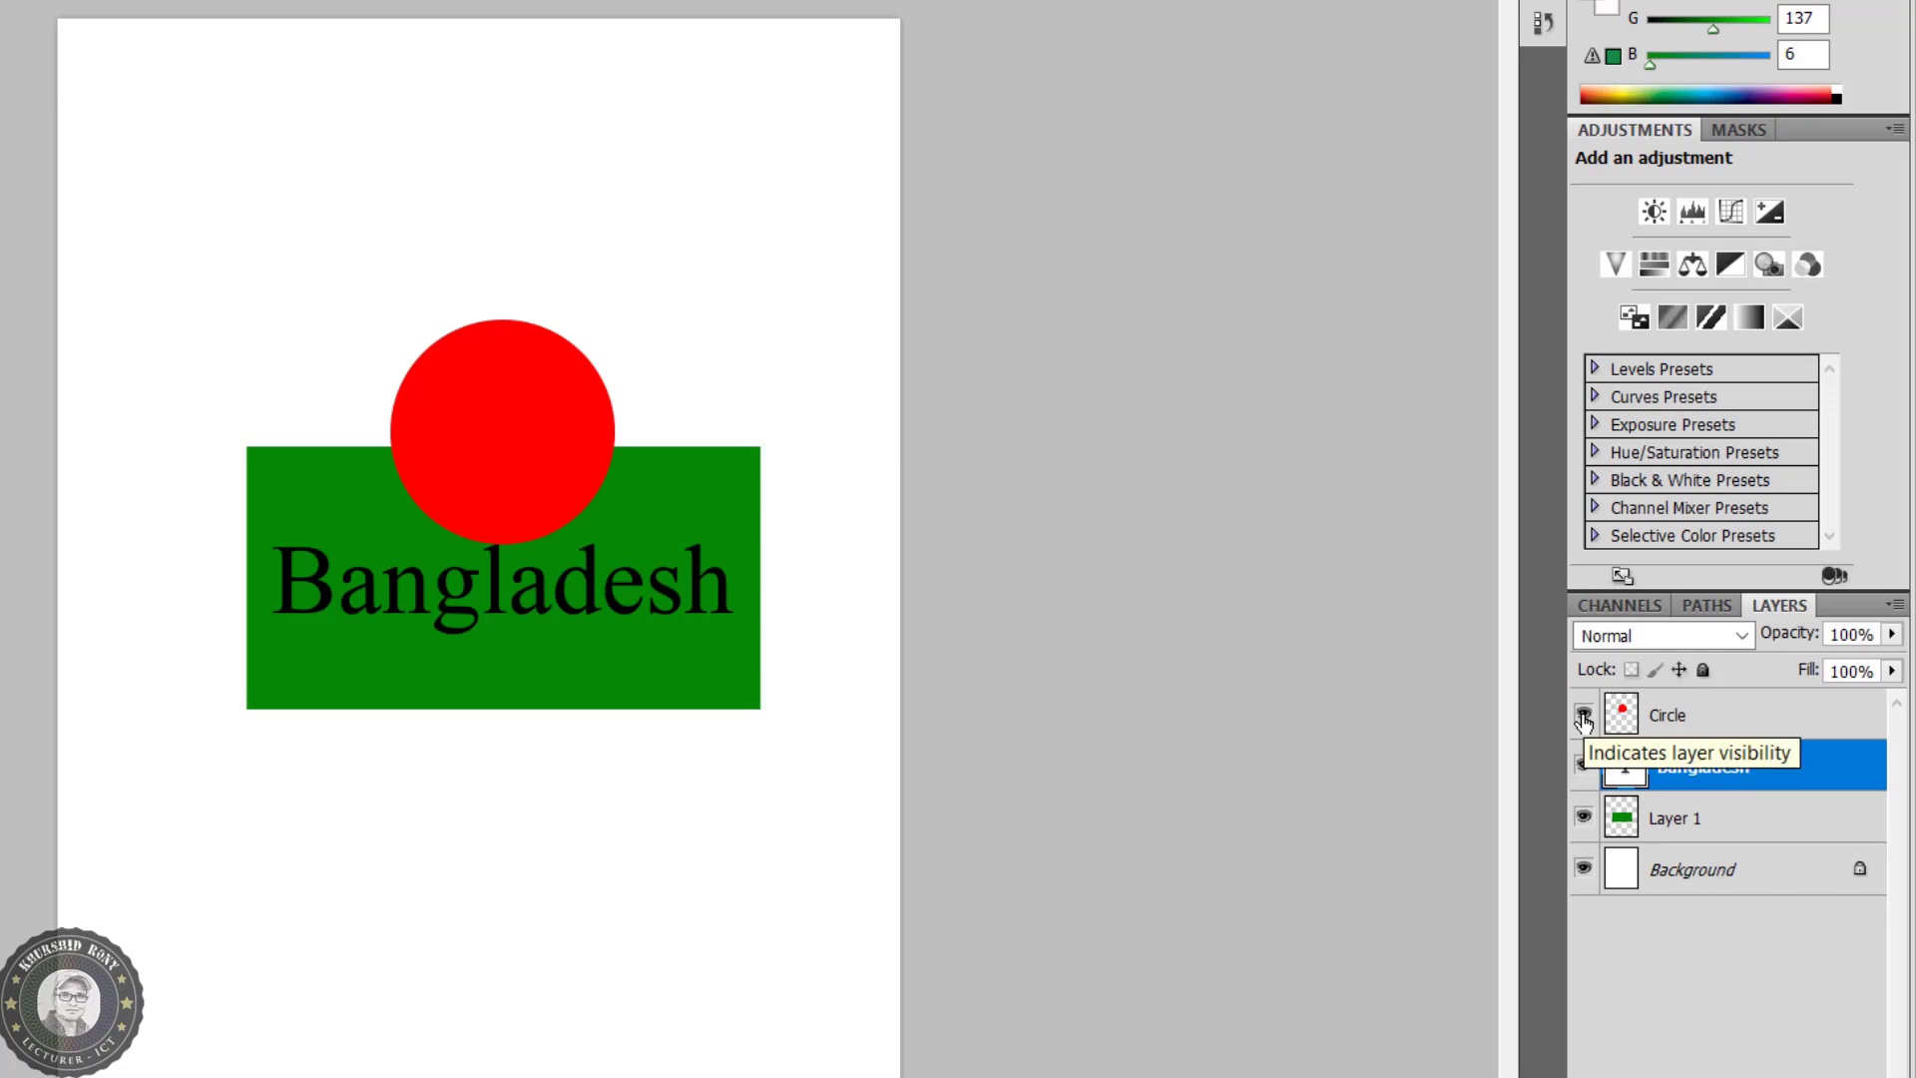
left_click(1894, 605)
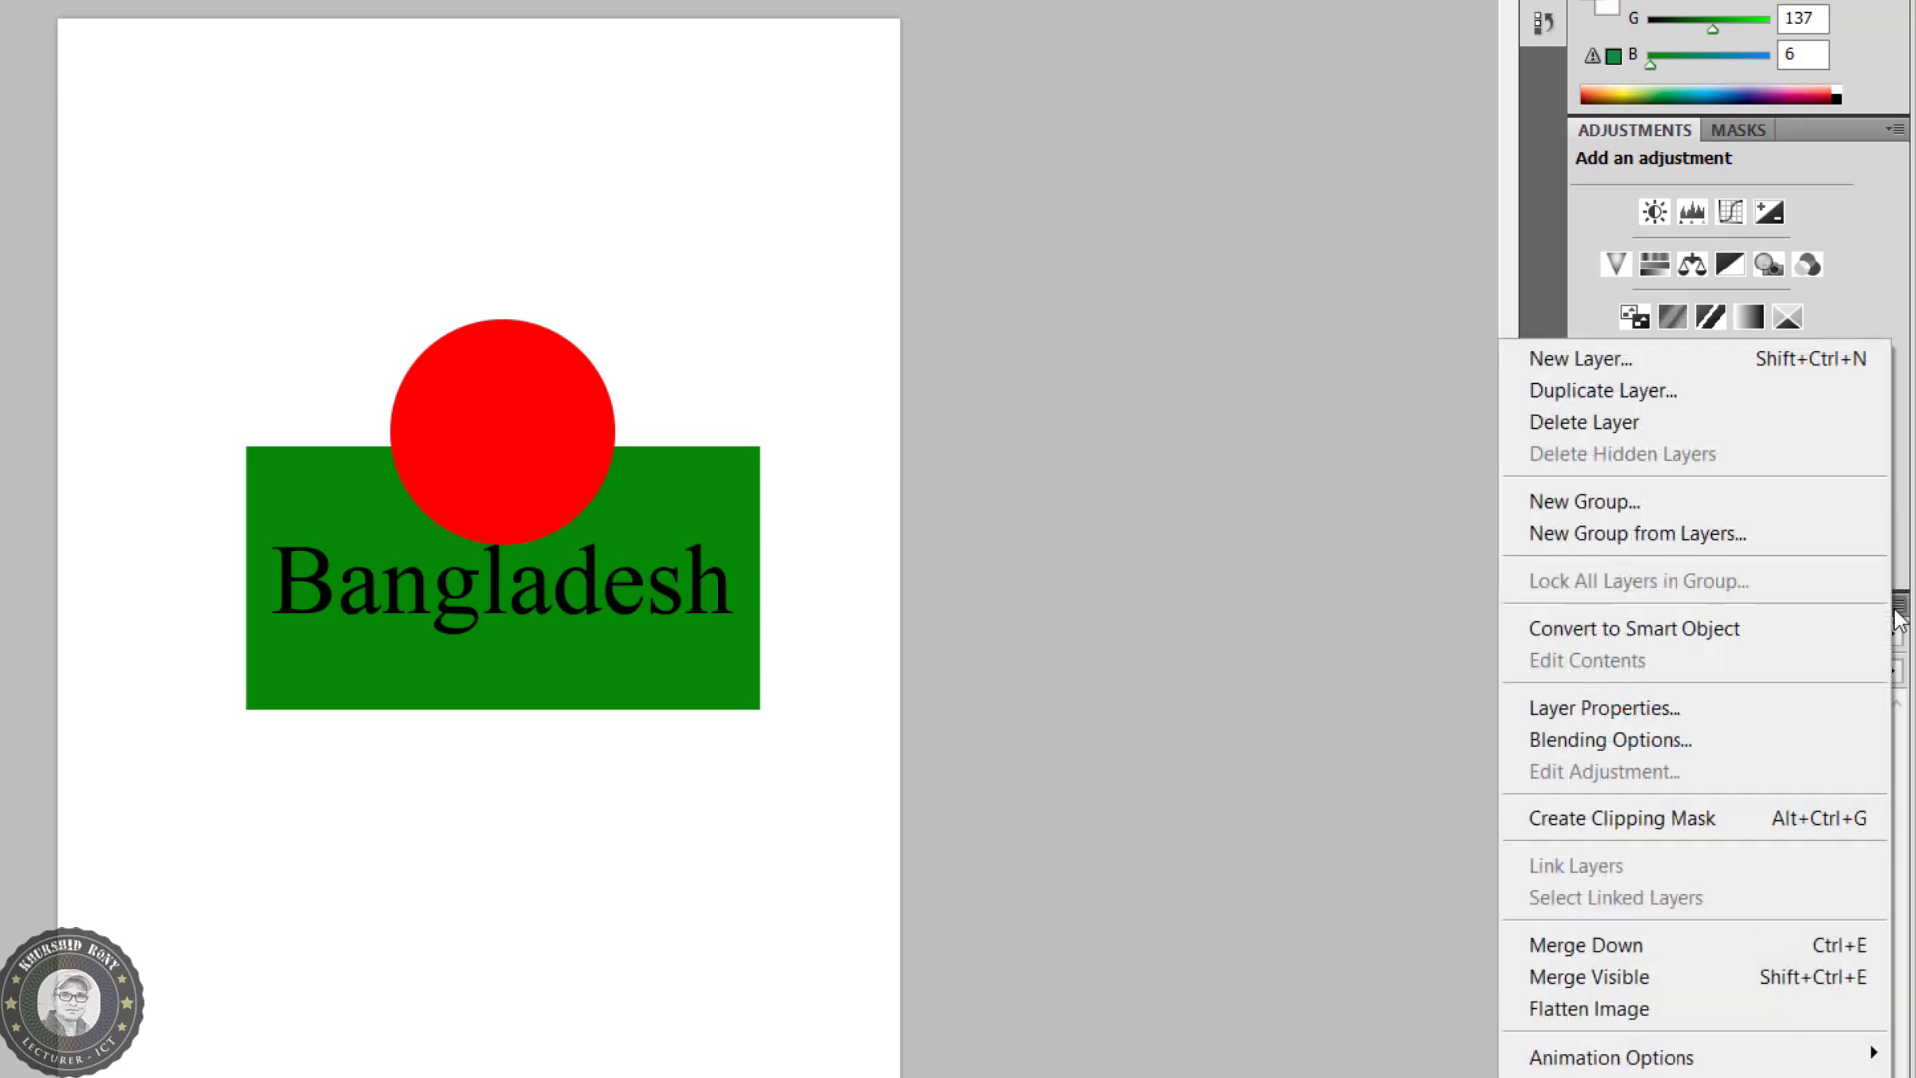
left_click(1603, 1008)
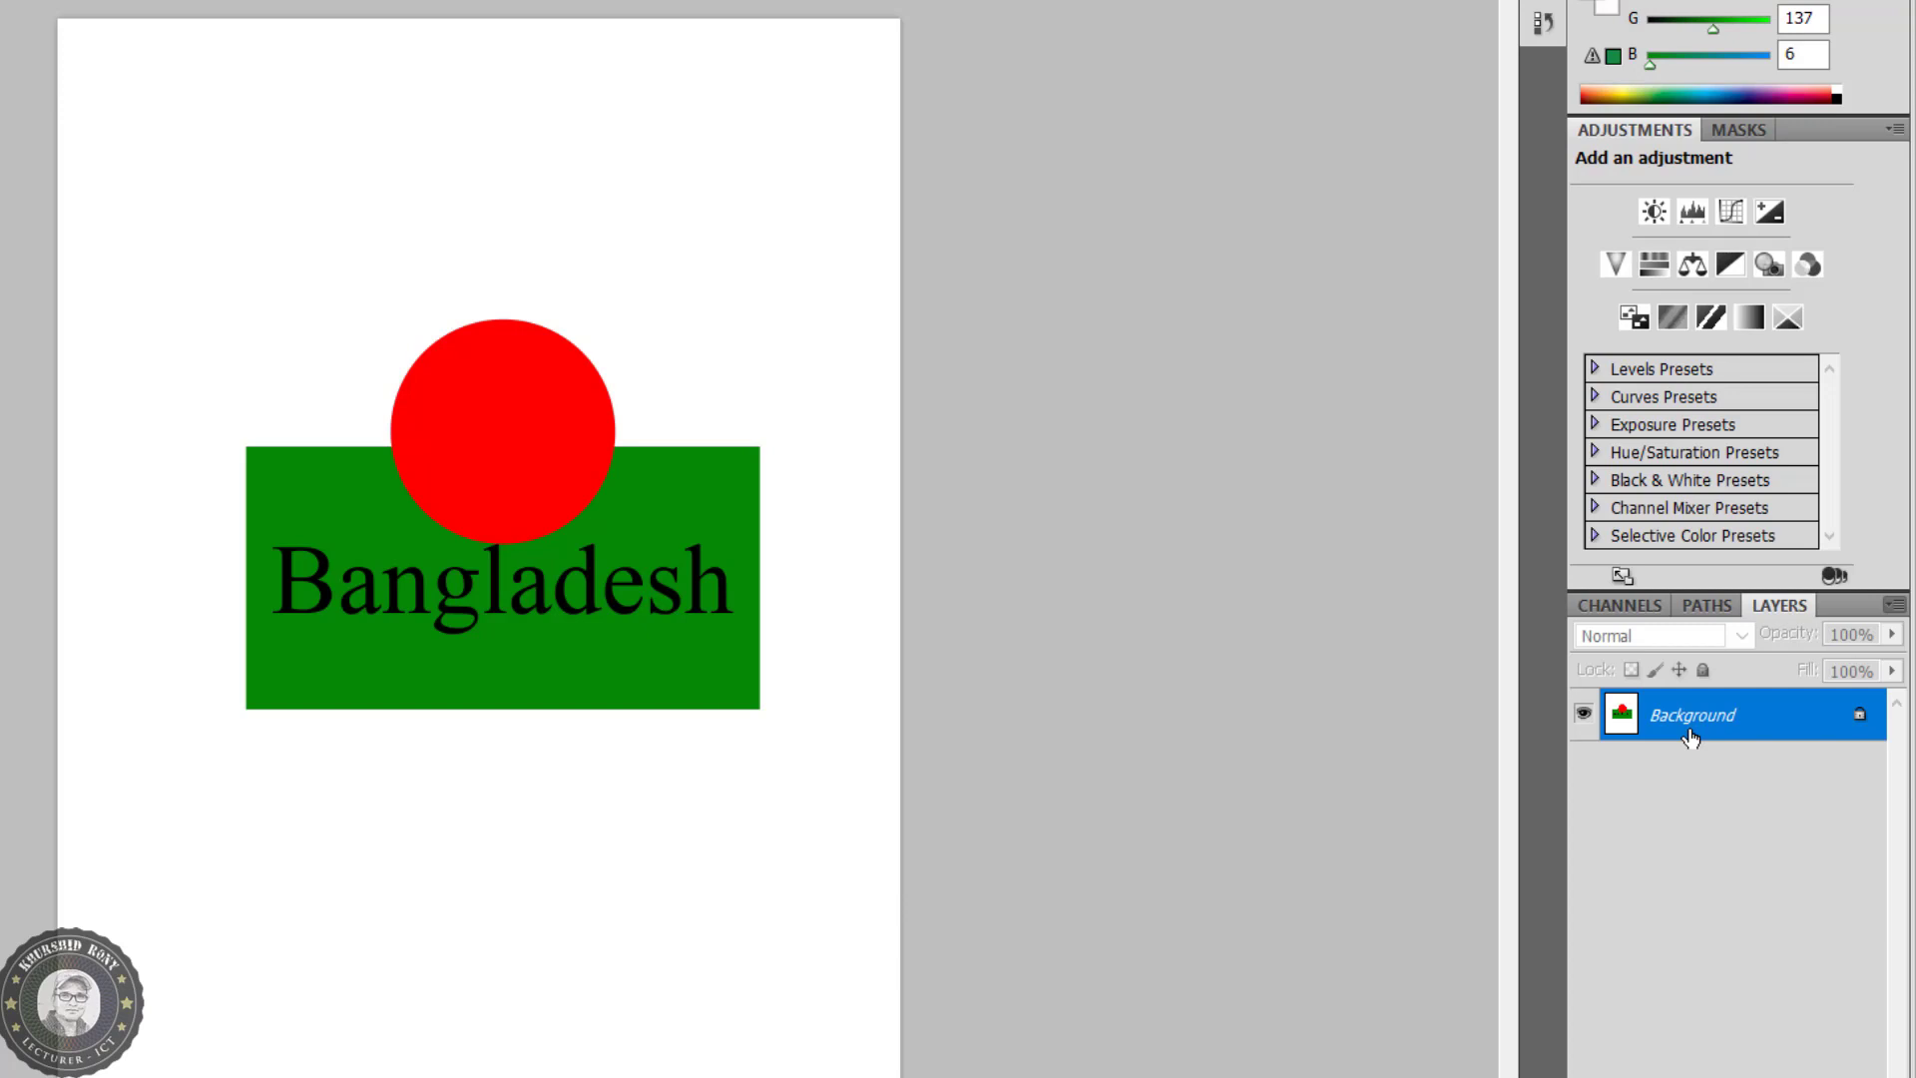
key("ctrl+z")
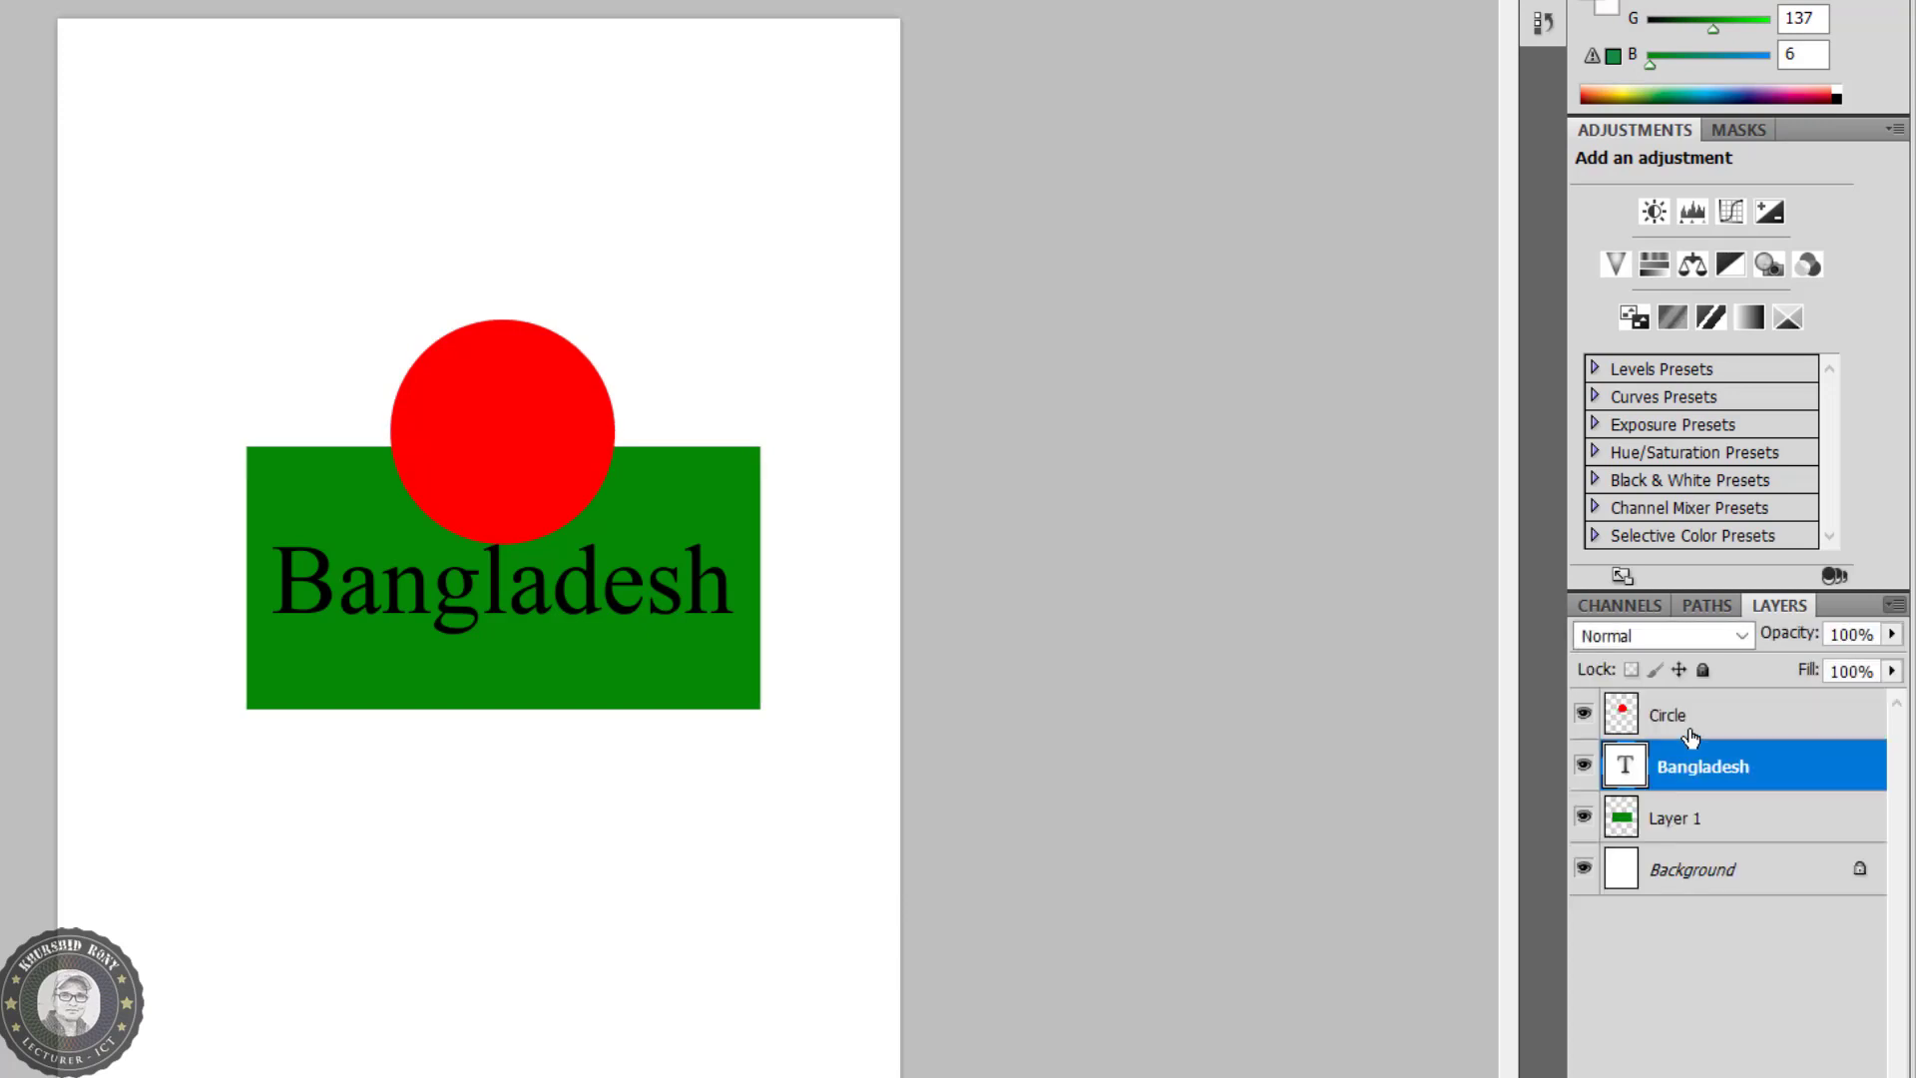
left_click(1585, 716)
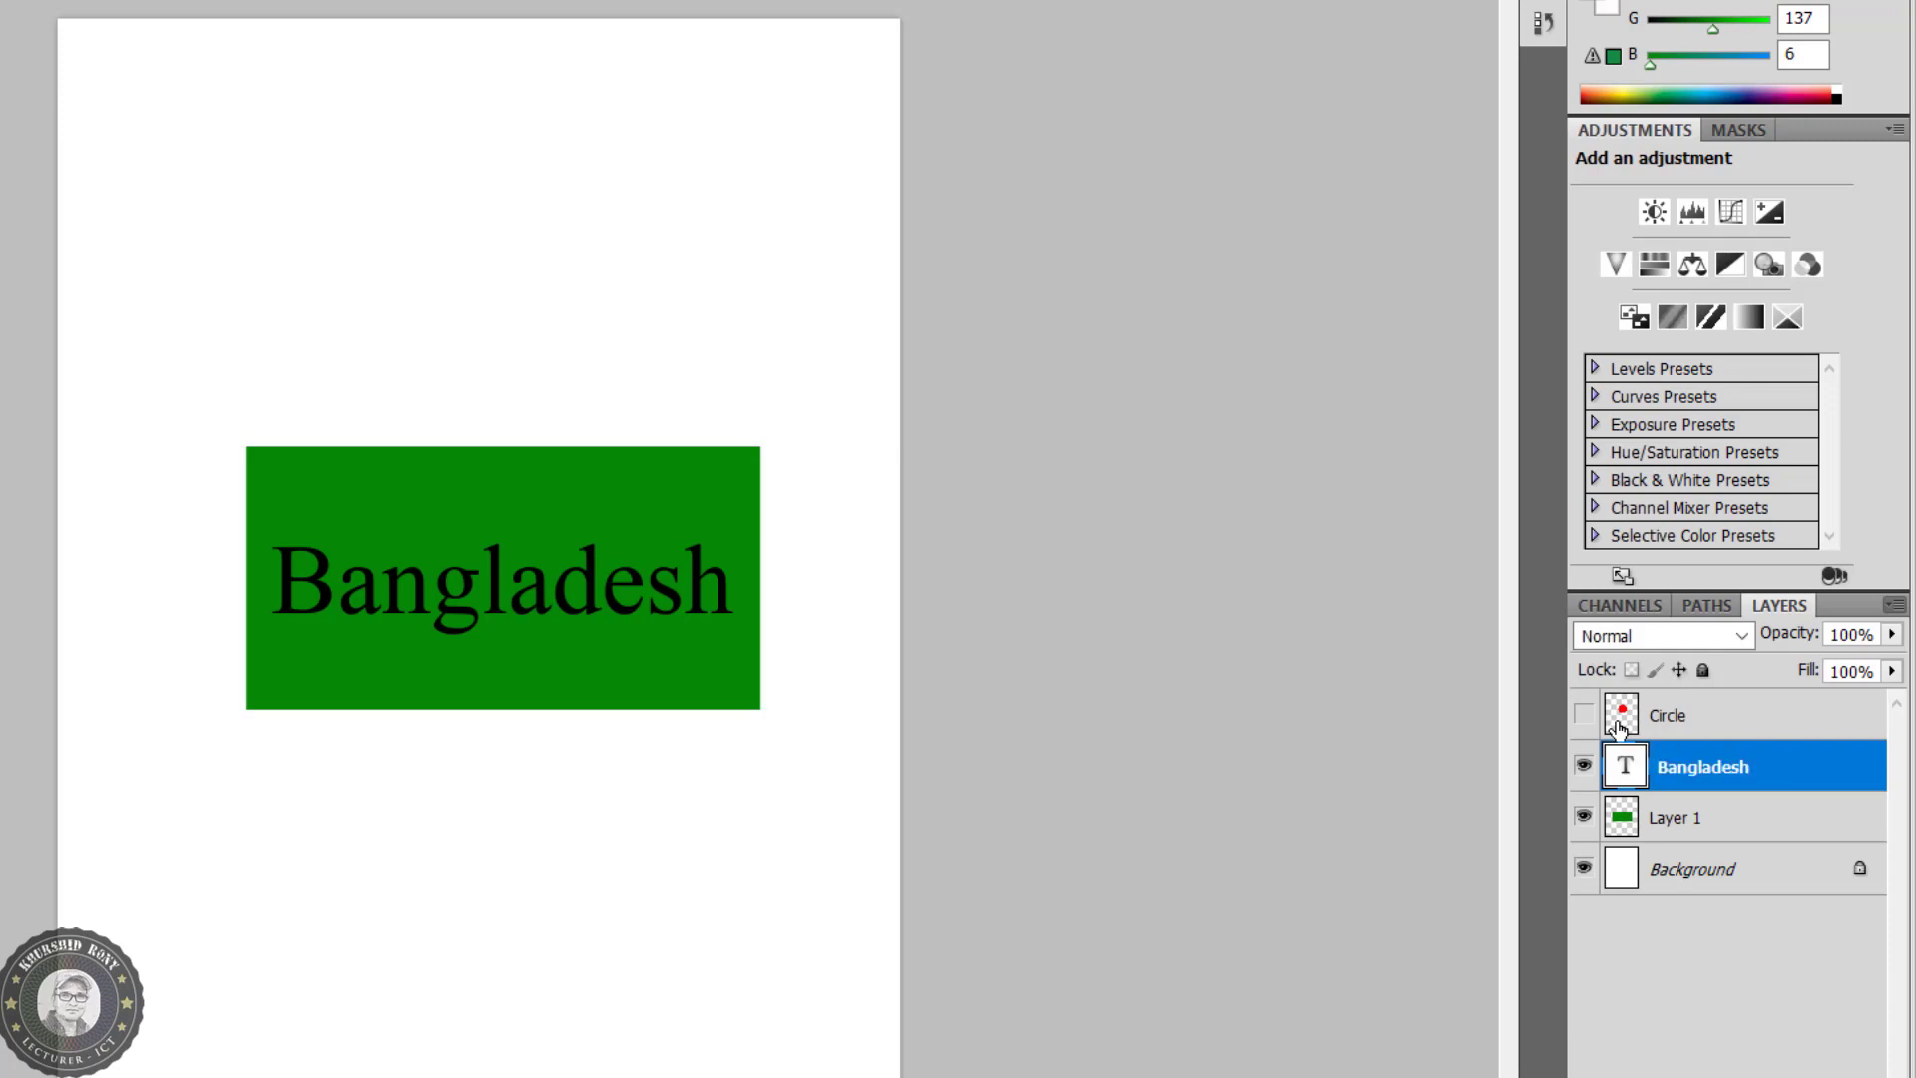
Step: Apply Flatten Image from the Layers panel menu and accept discarding the hidden Circle layer
left_click(1894, 607)
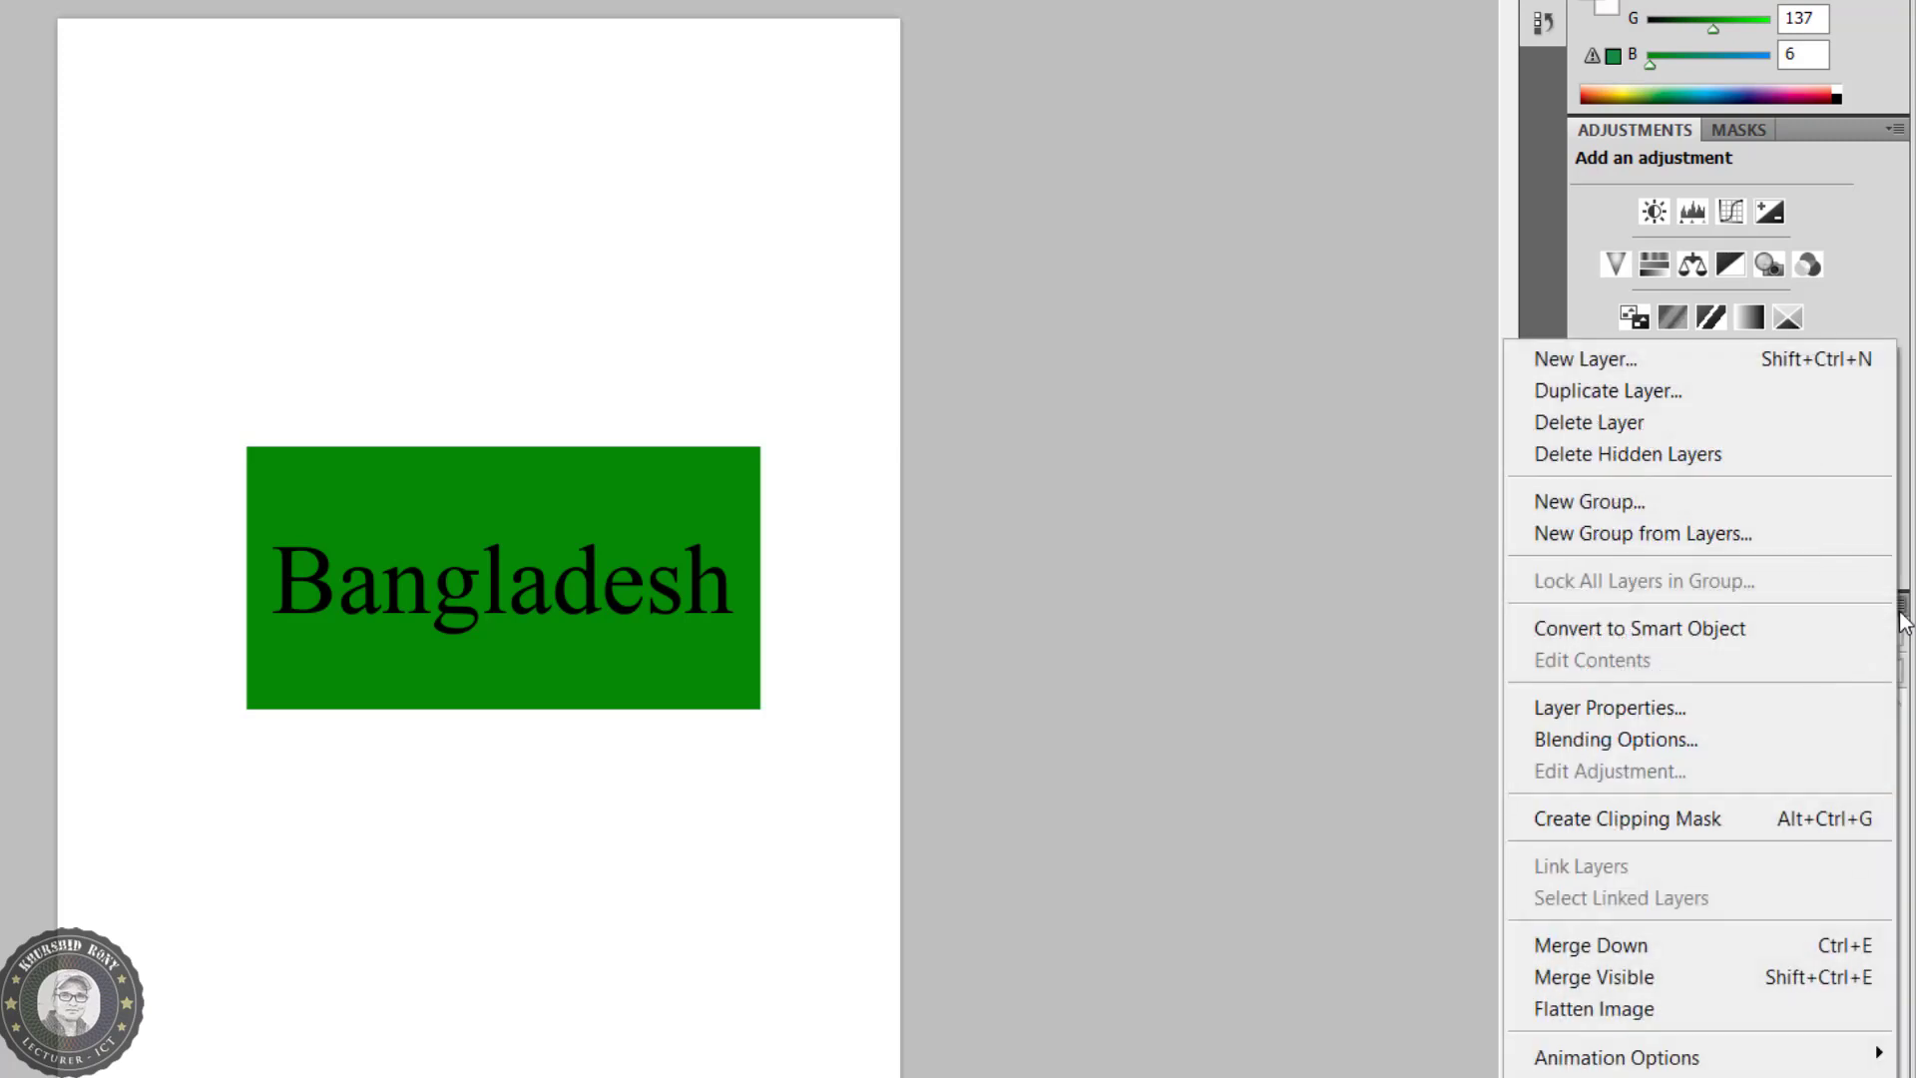
left_click(1678, 1017)
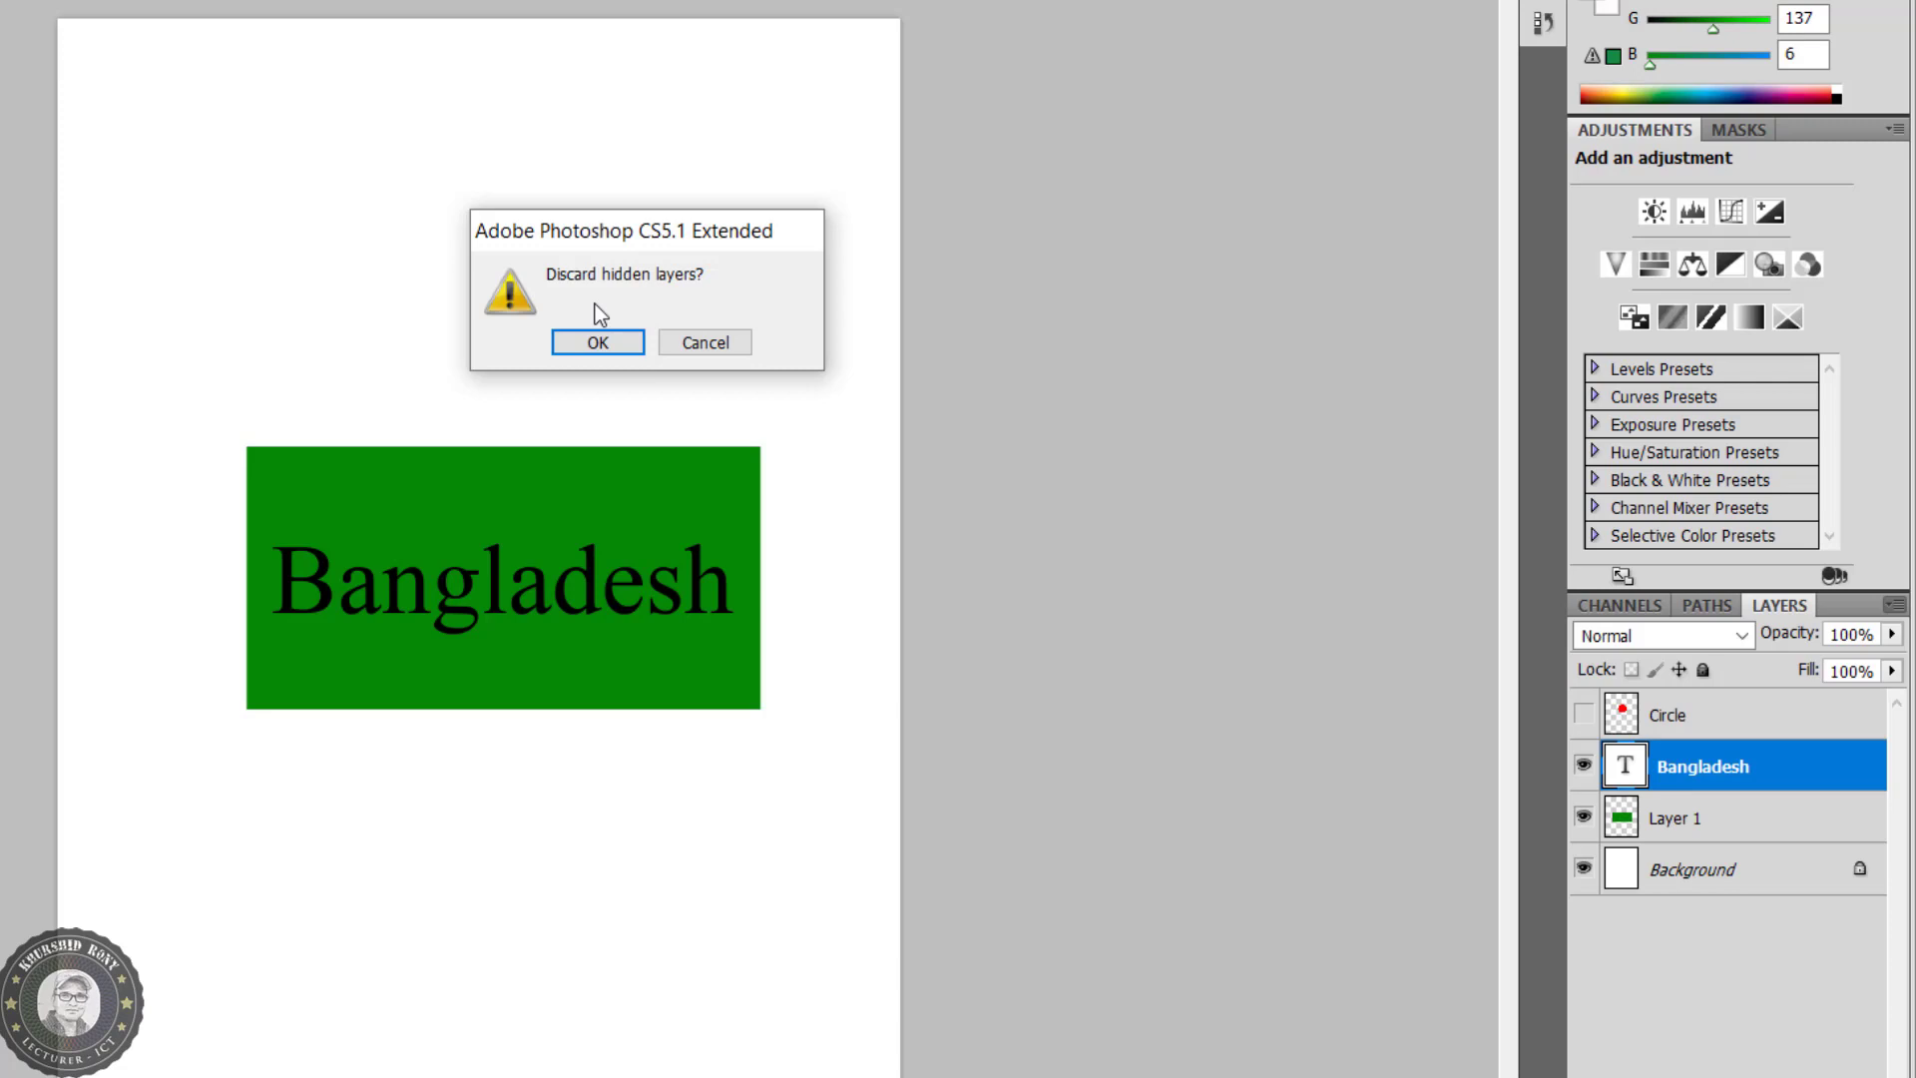
left_click(598, 343)
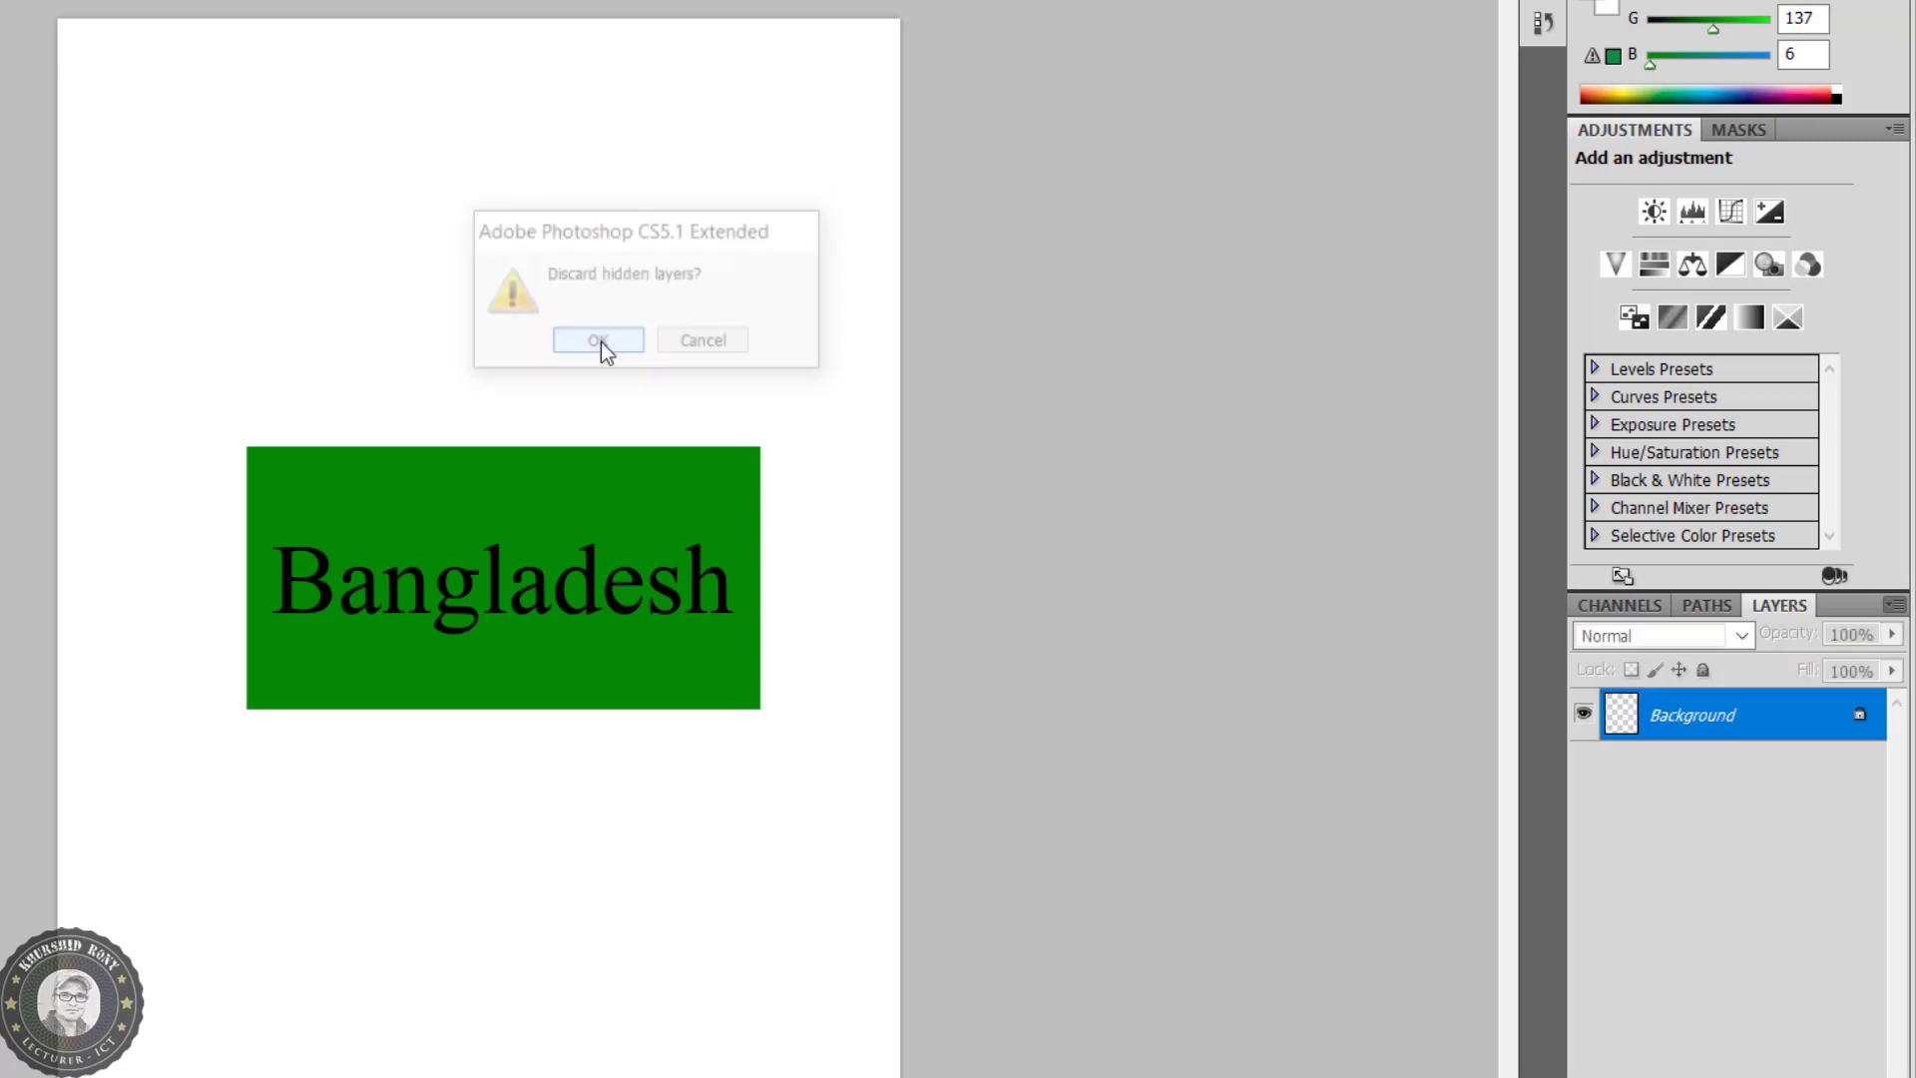